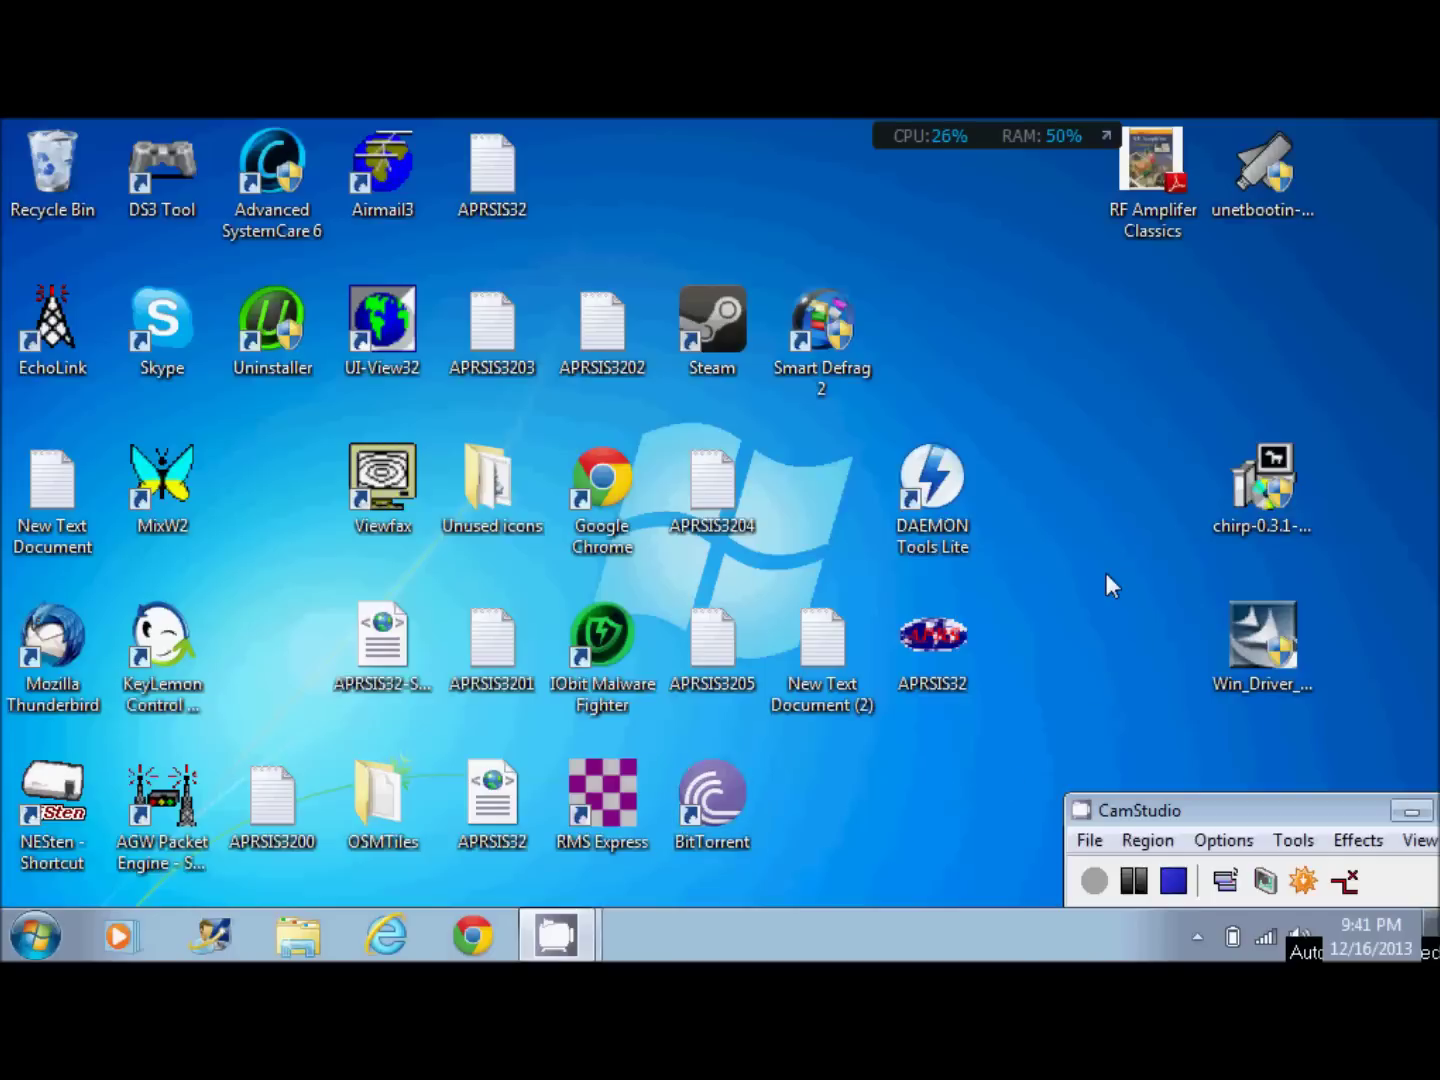
drag(1189, 399, 1358, 662)
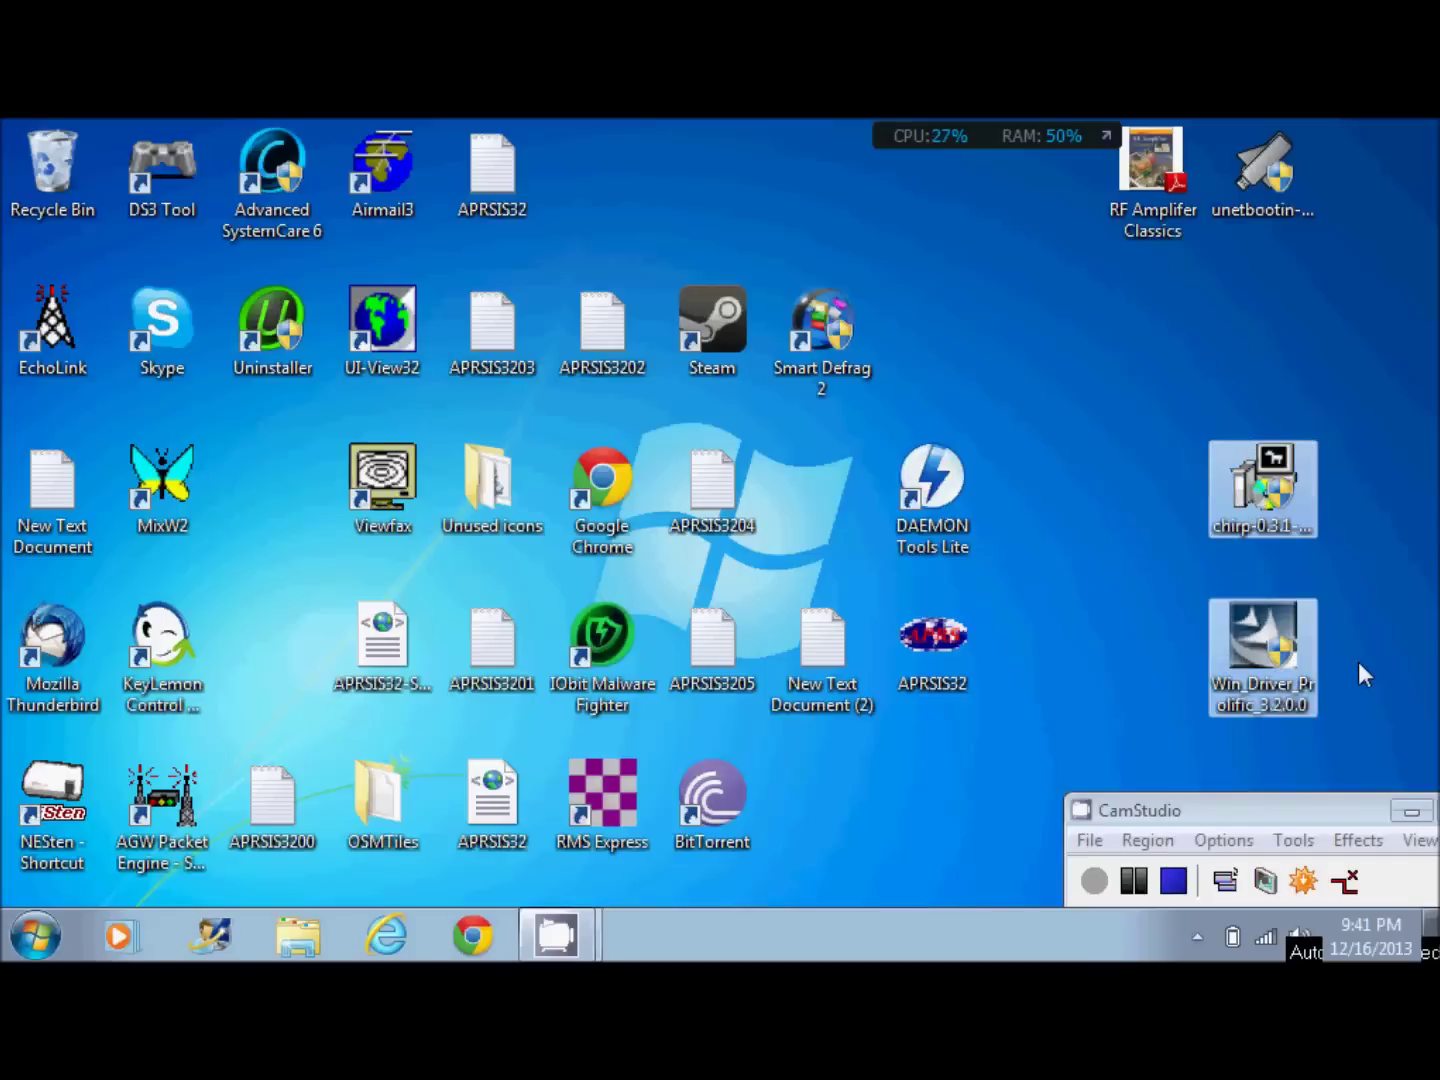
click(1076, 554)
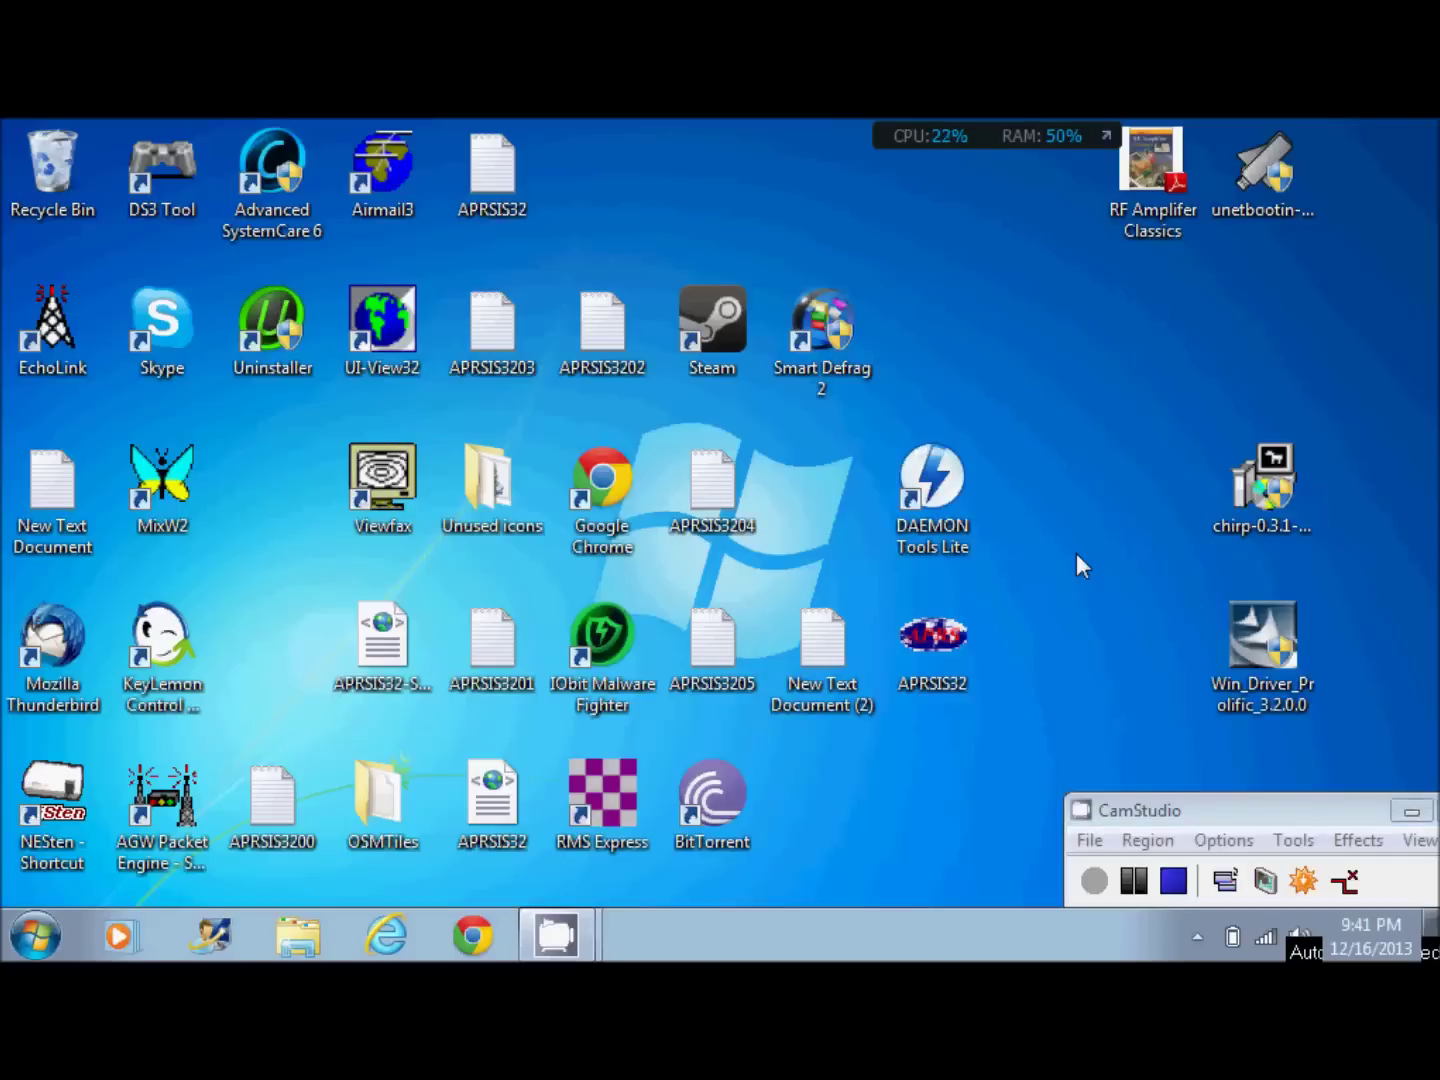
click(474, 935)
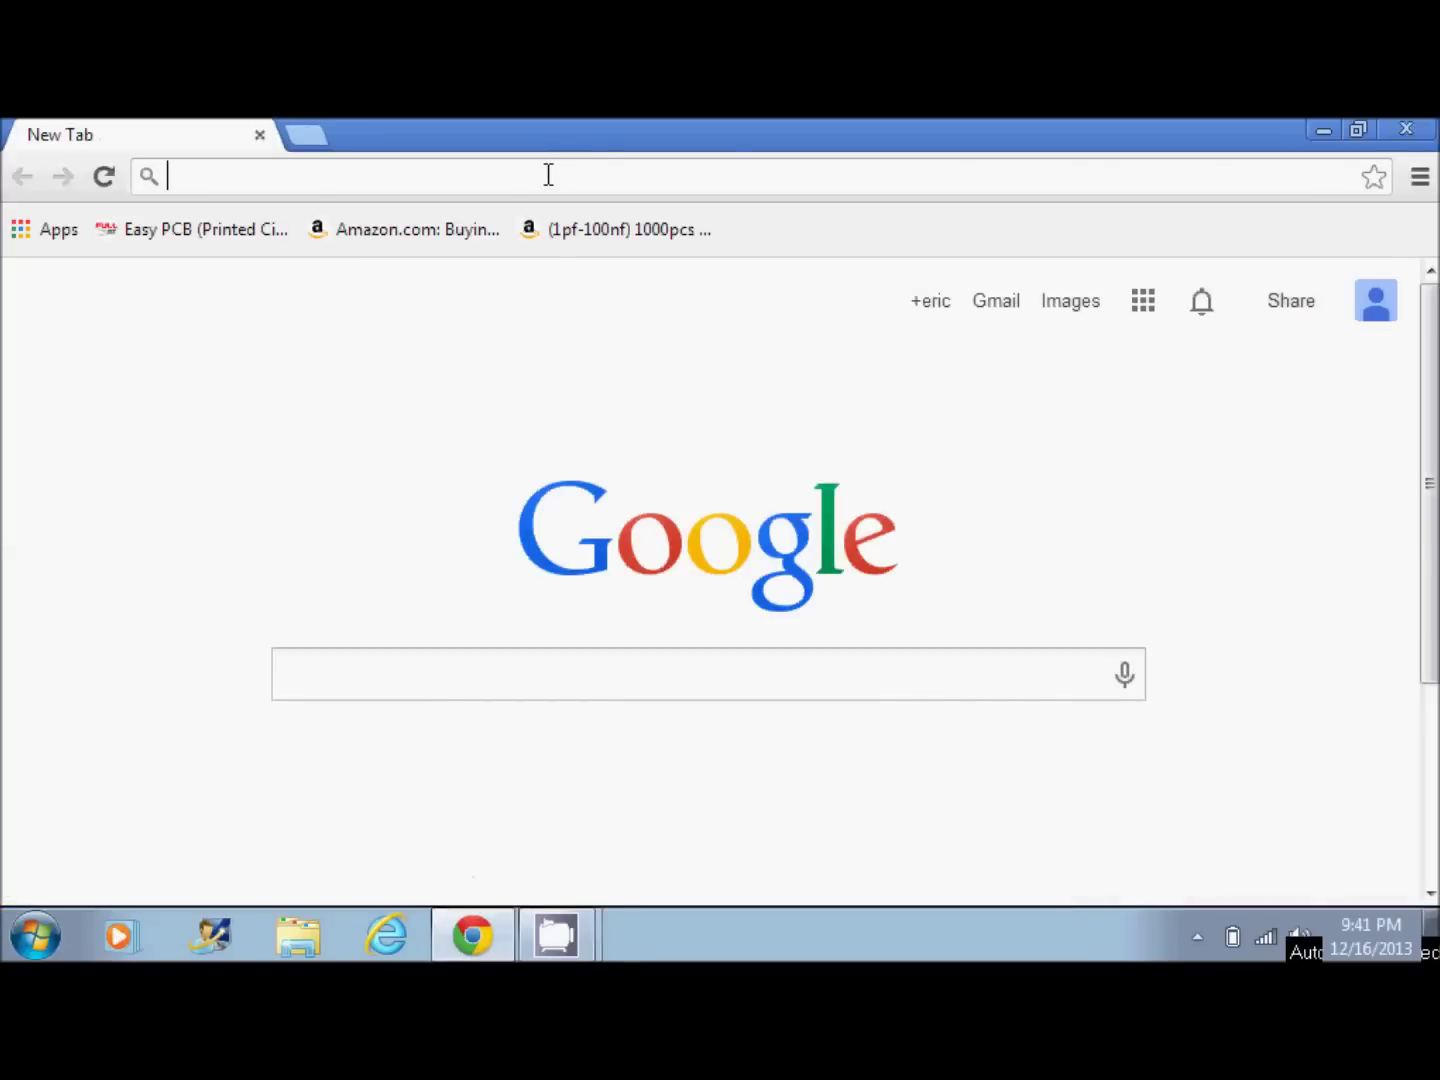
text(www.google.com)
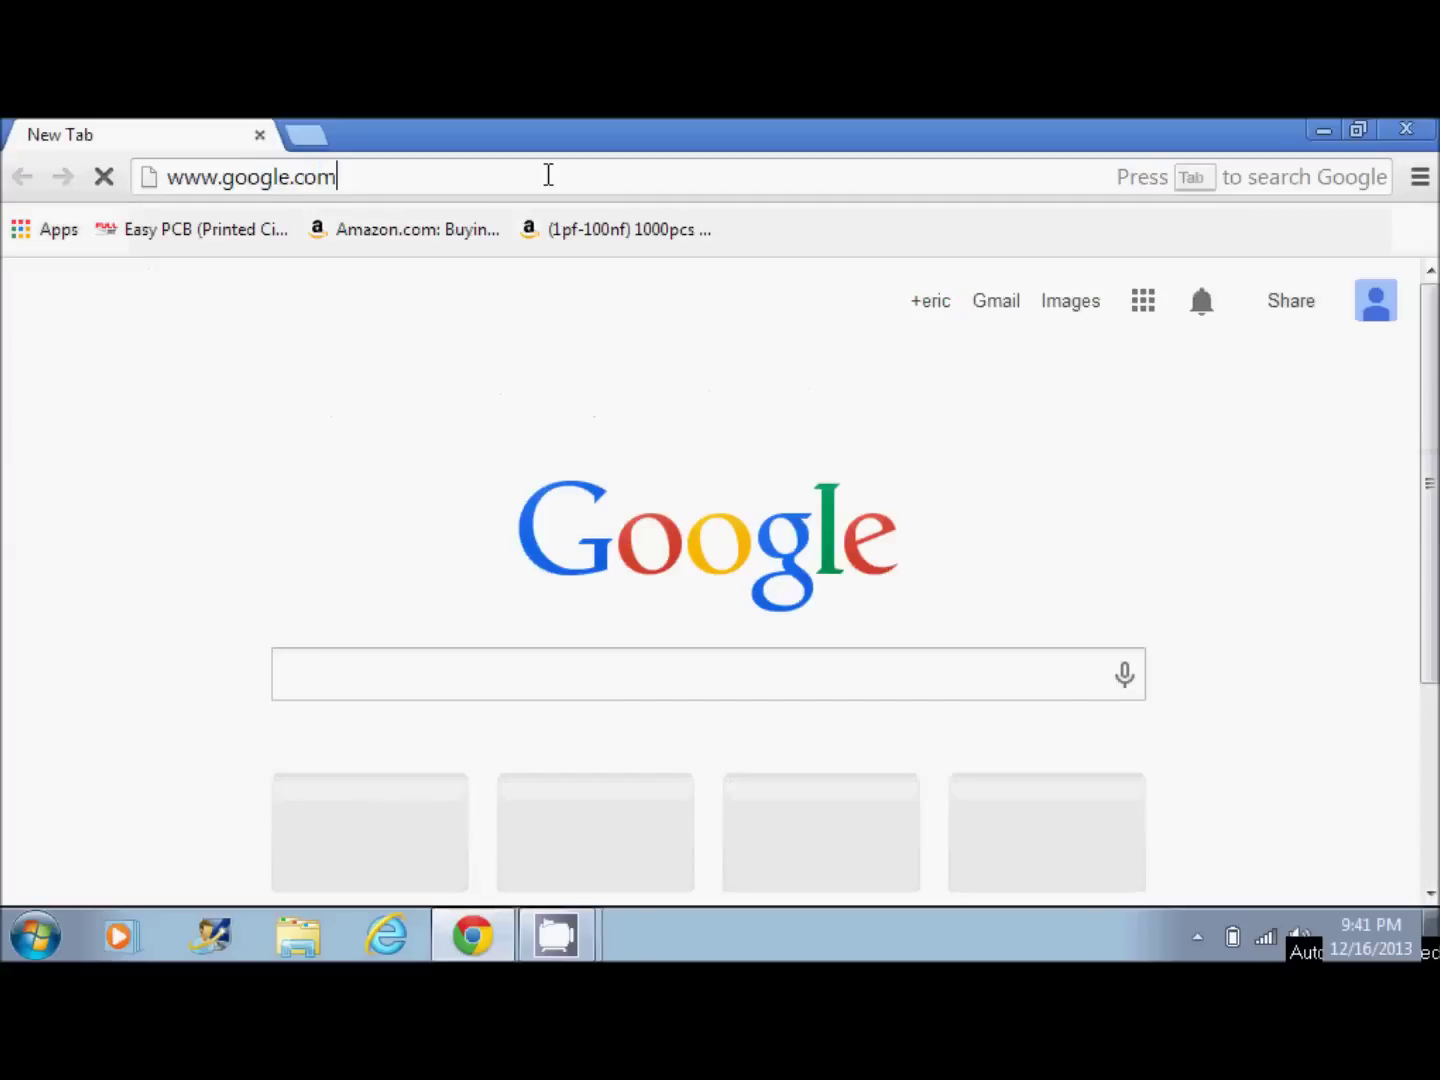
key(Return)
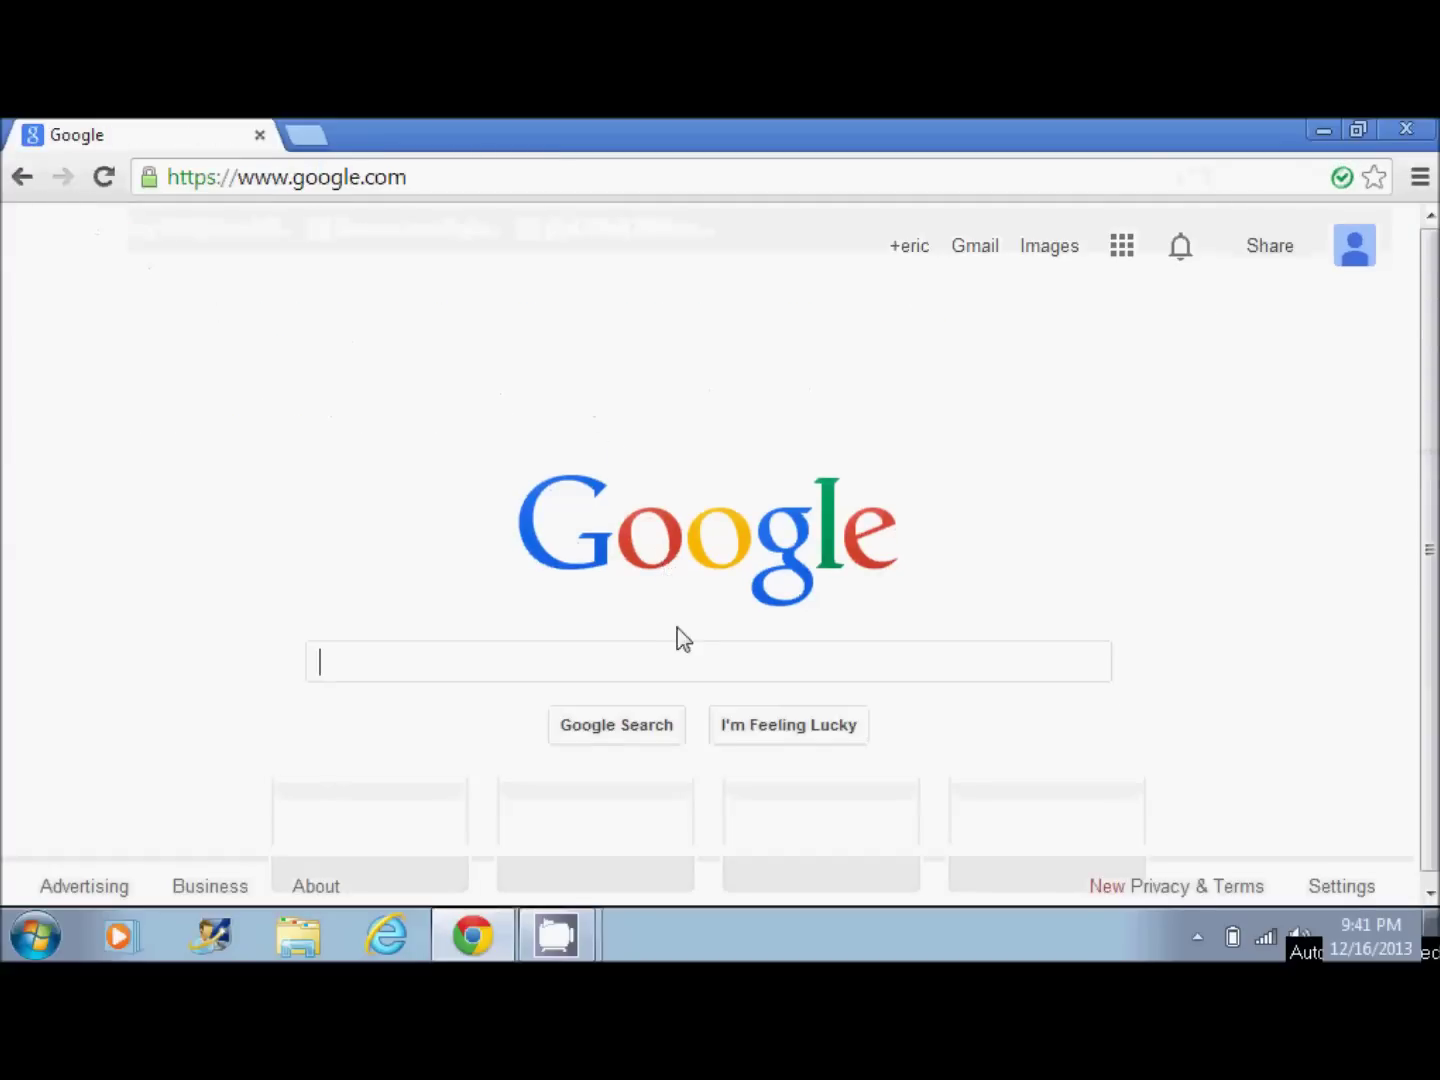
text(baofeng )
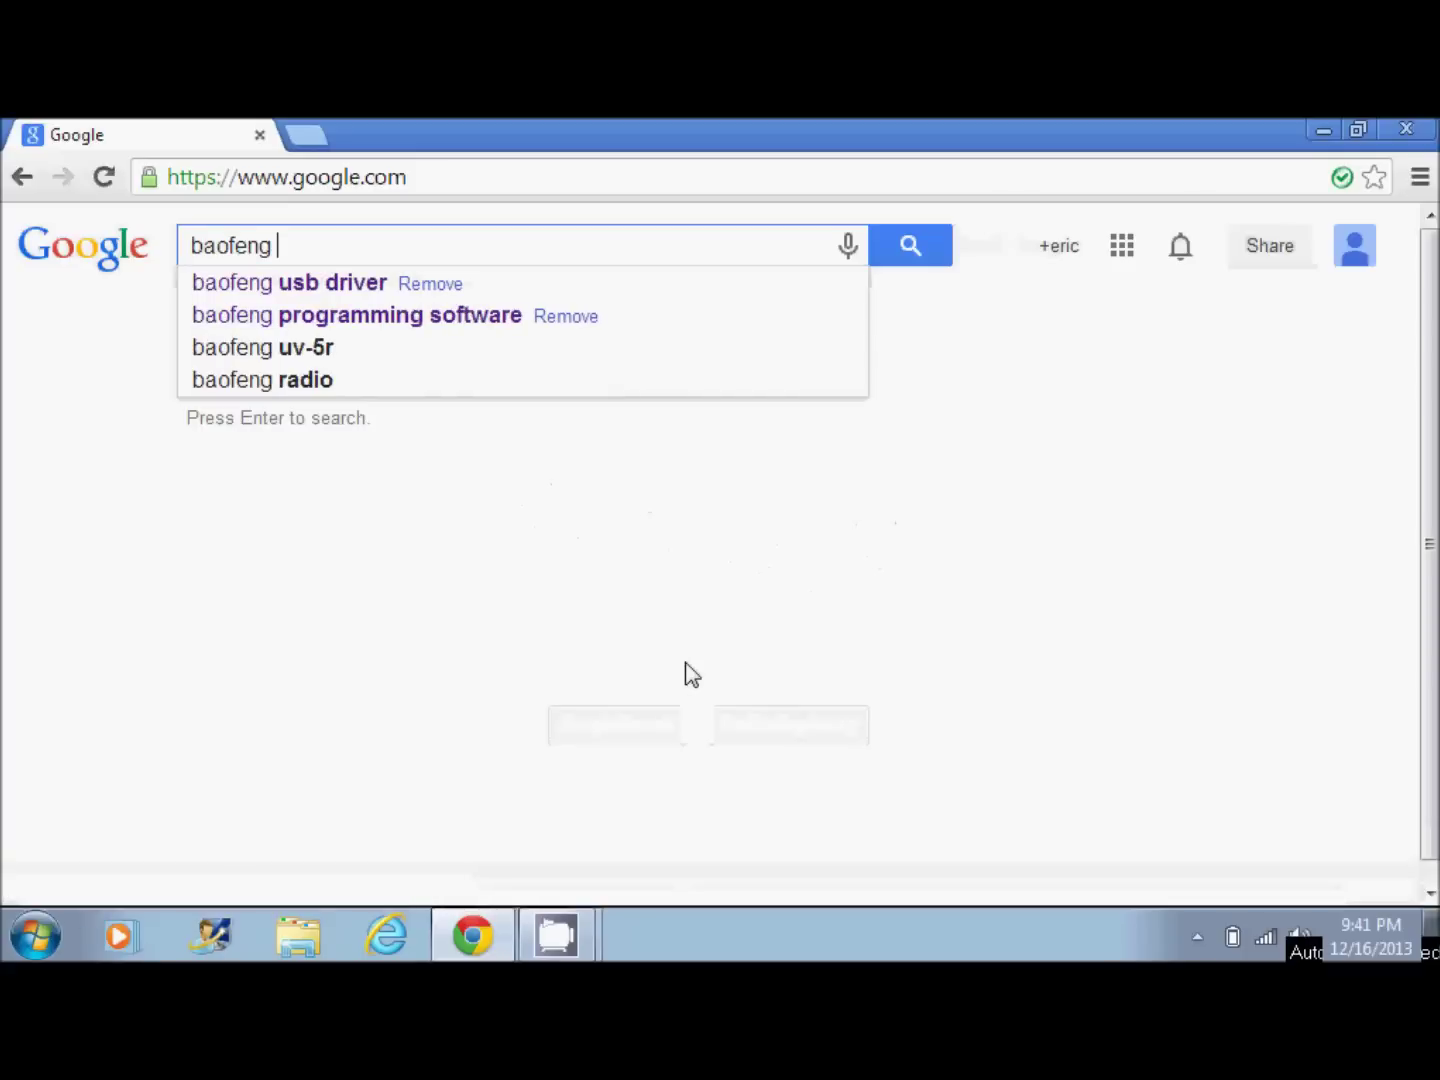
text(usb driver)
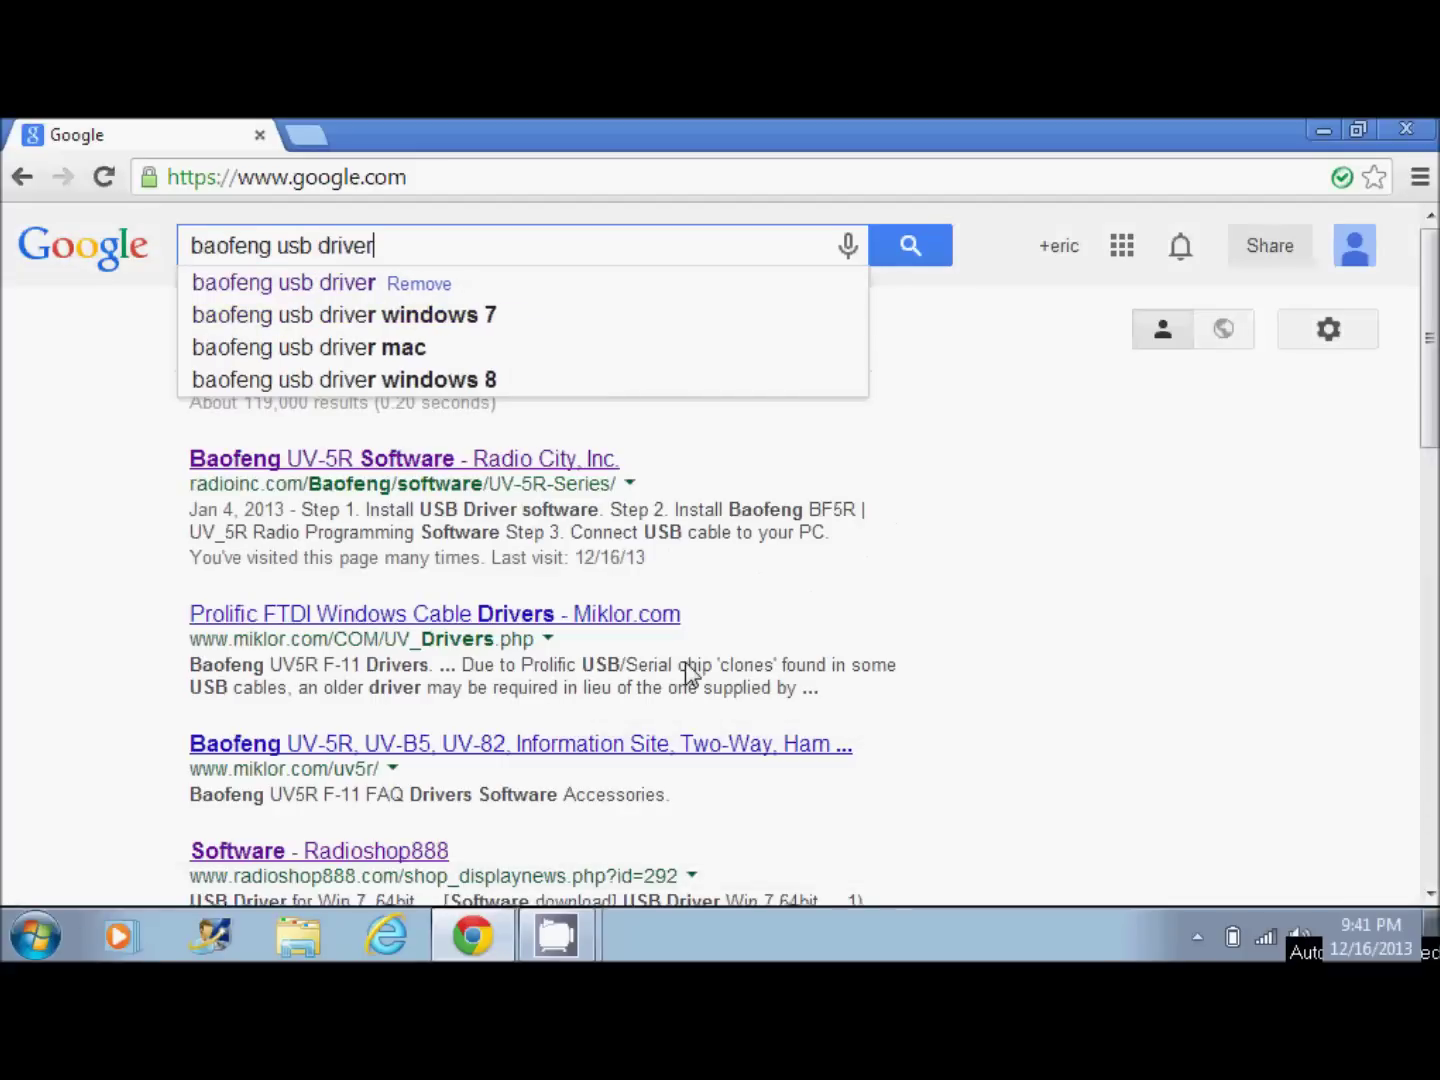
key(Return)
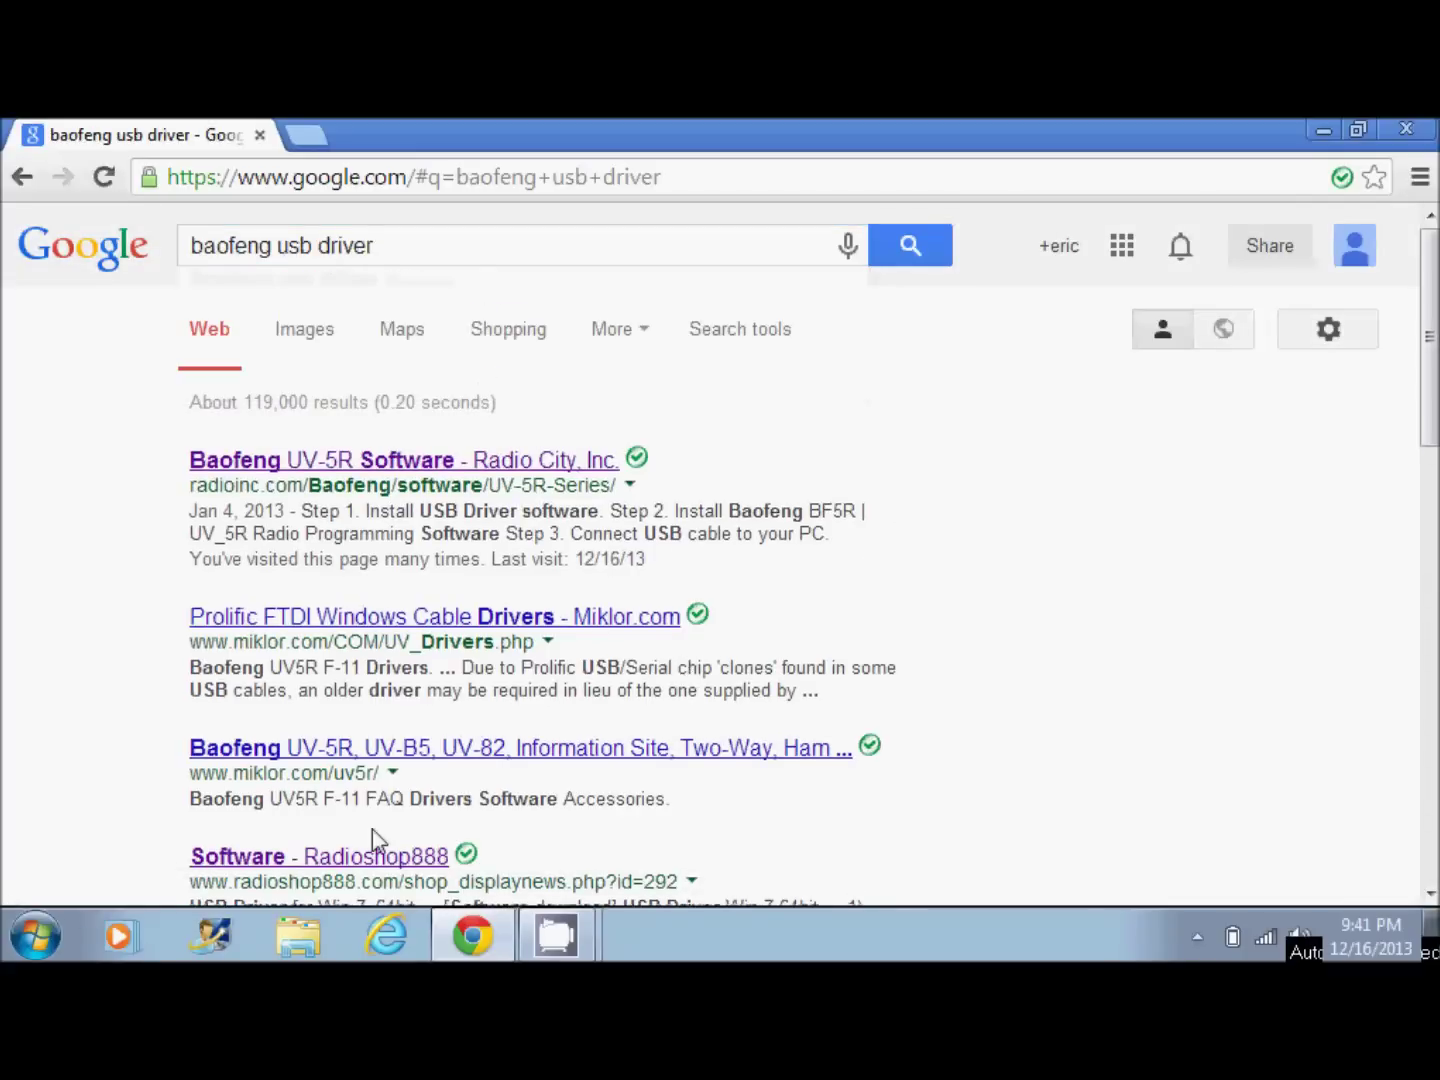
Find the Win_Driver_Prolific_3.2.0.0.exe download on Radio City's Baofeng UV-5R Software page, then minimize the browser
click(535, 463)
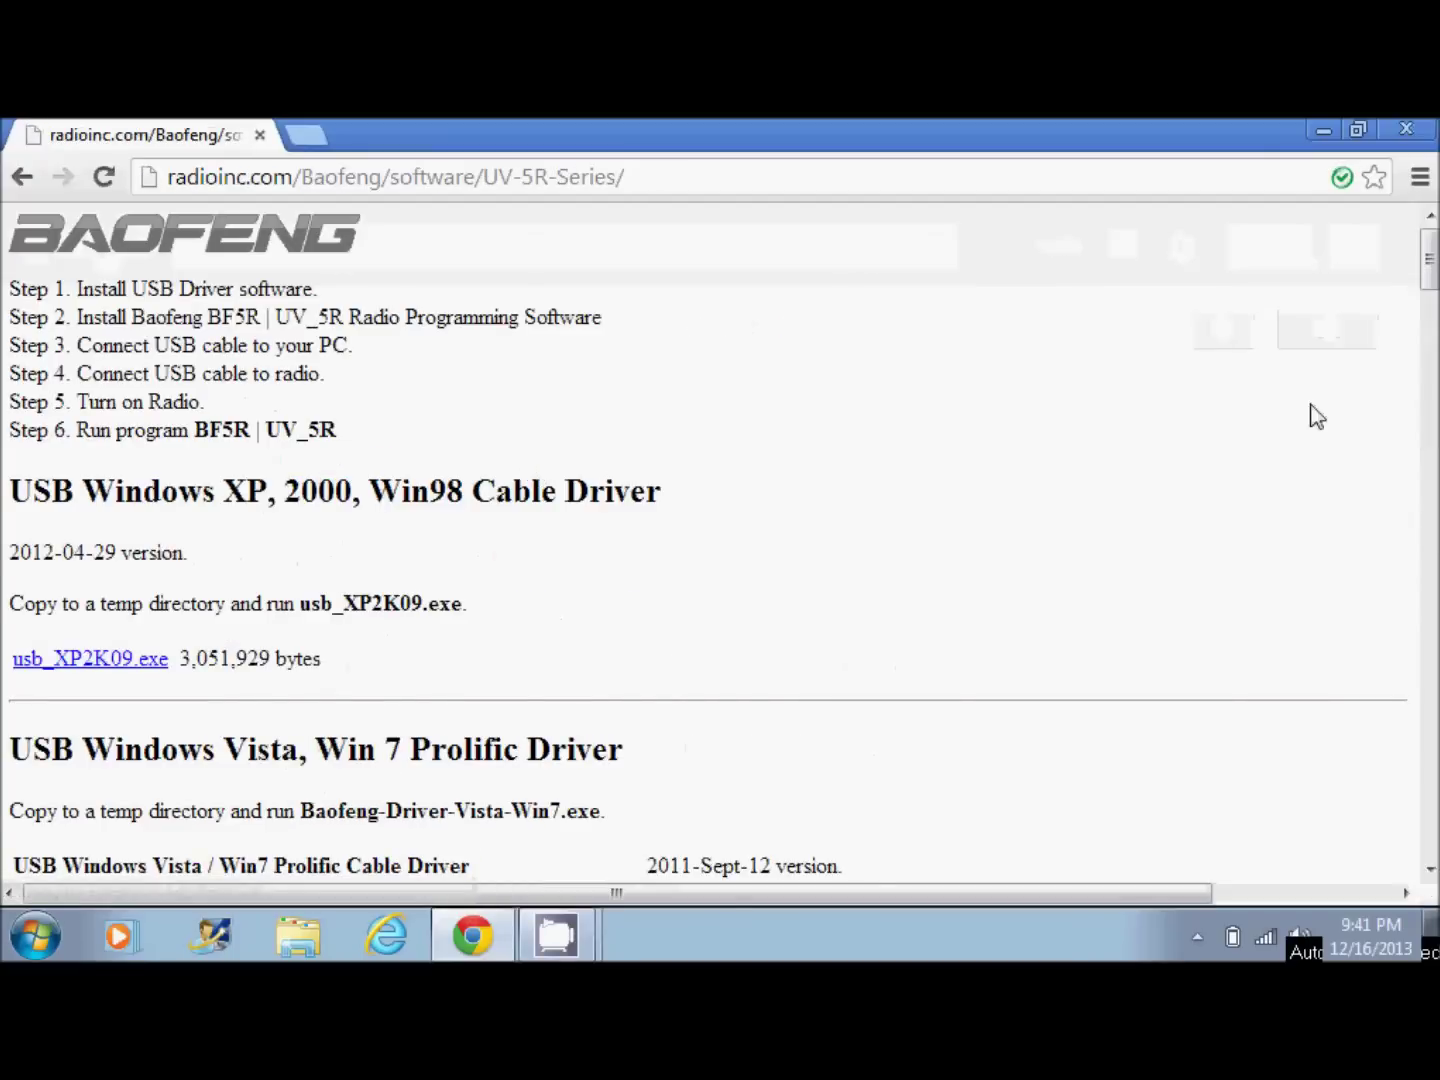
drag(1431, 265, 1430, 283)
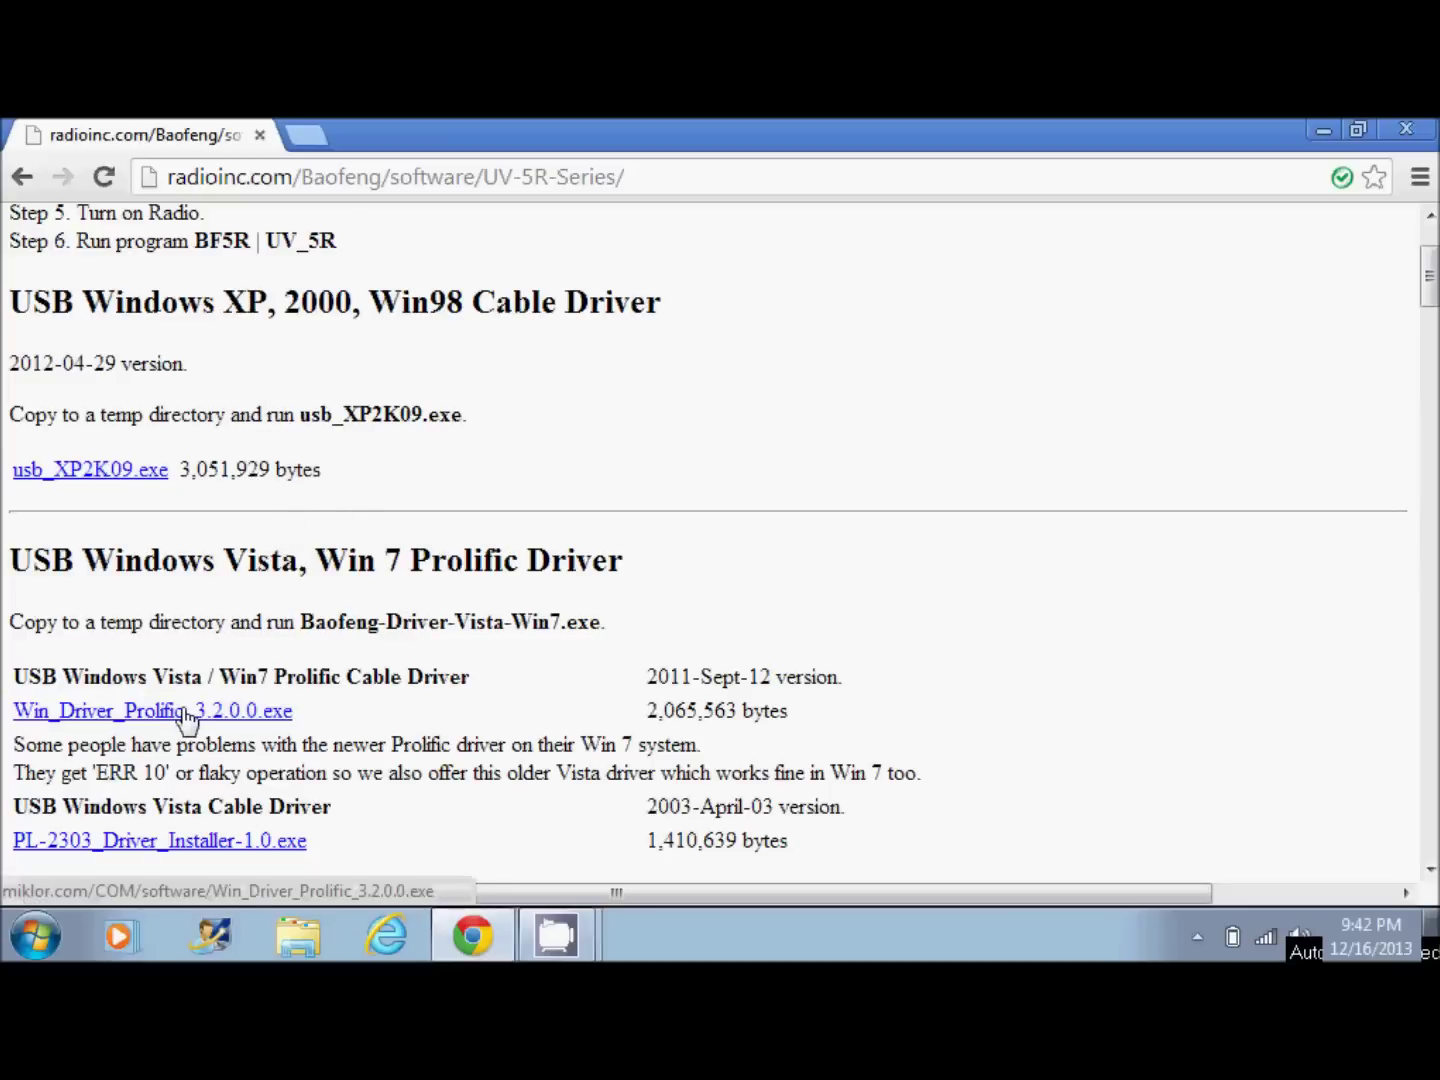
click(1323, 130)
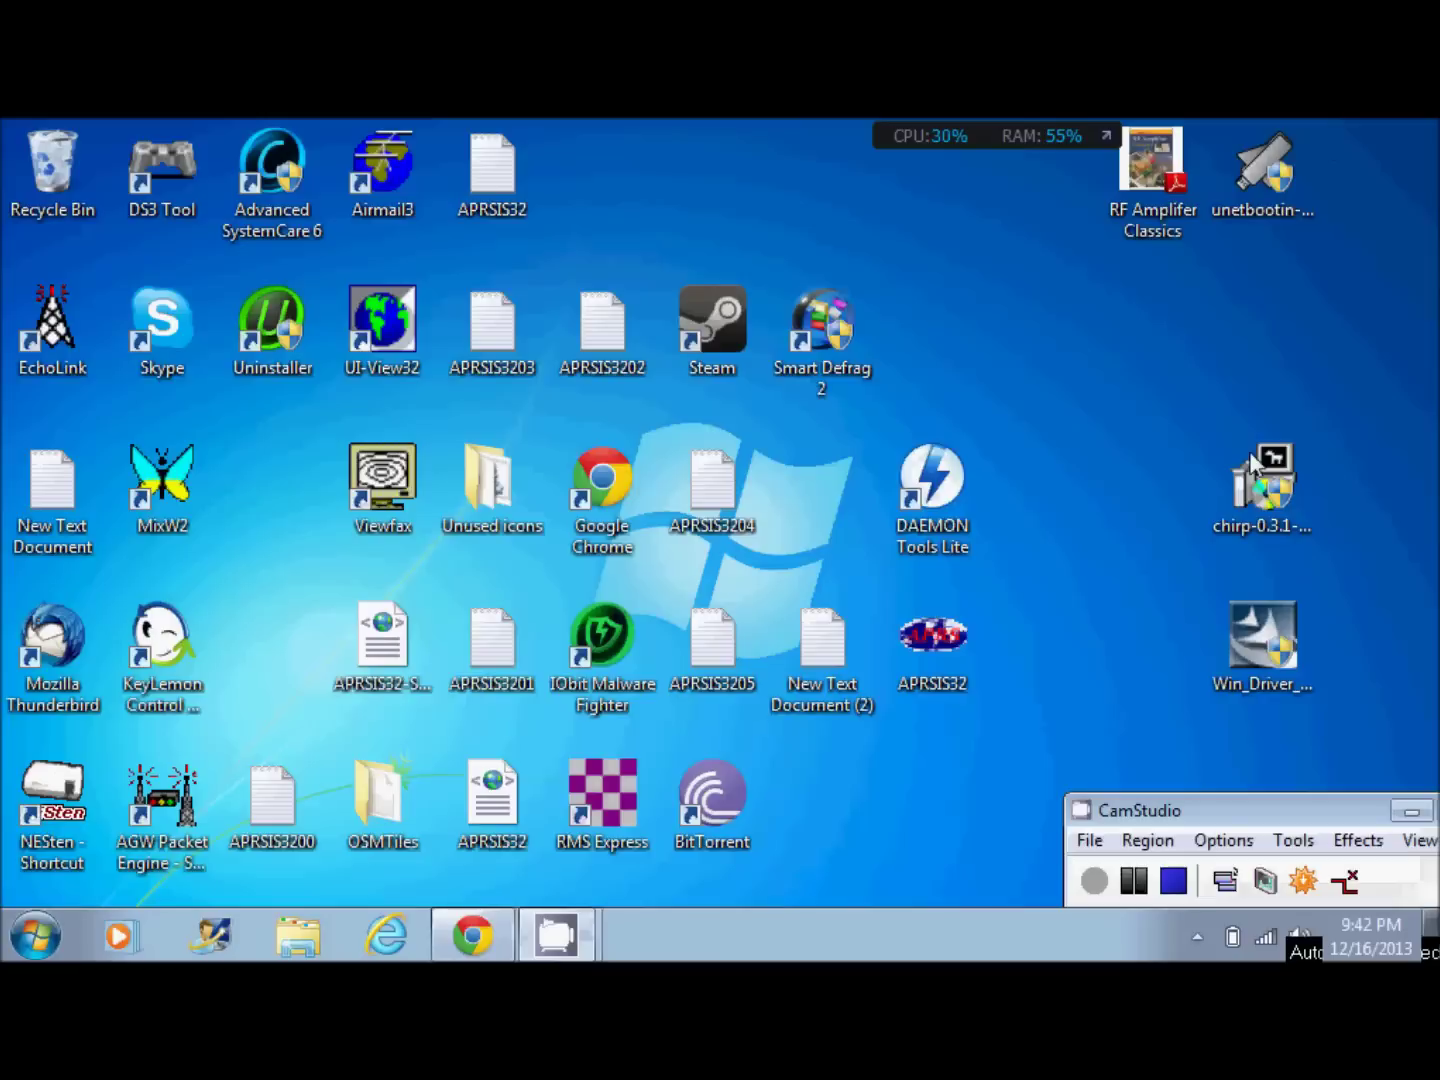
Move the Win_Driver_Prolific_3.2.0.0 installer one column left on the desktop and launch it
click(1255, 668)
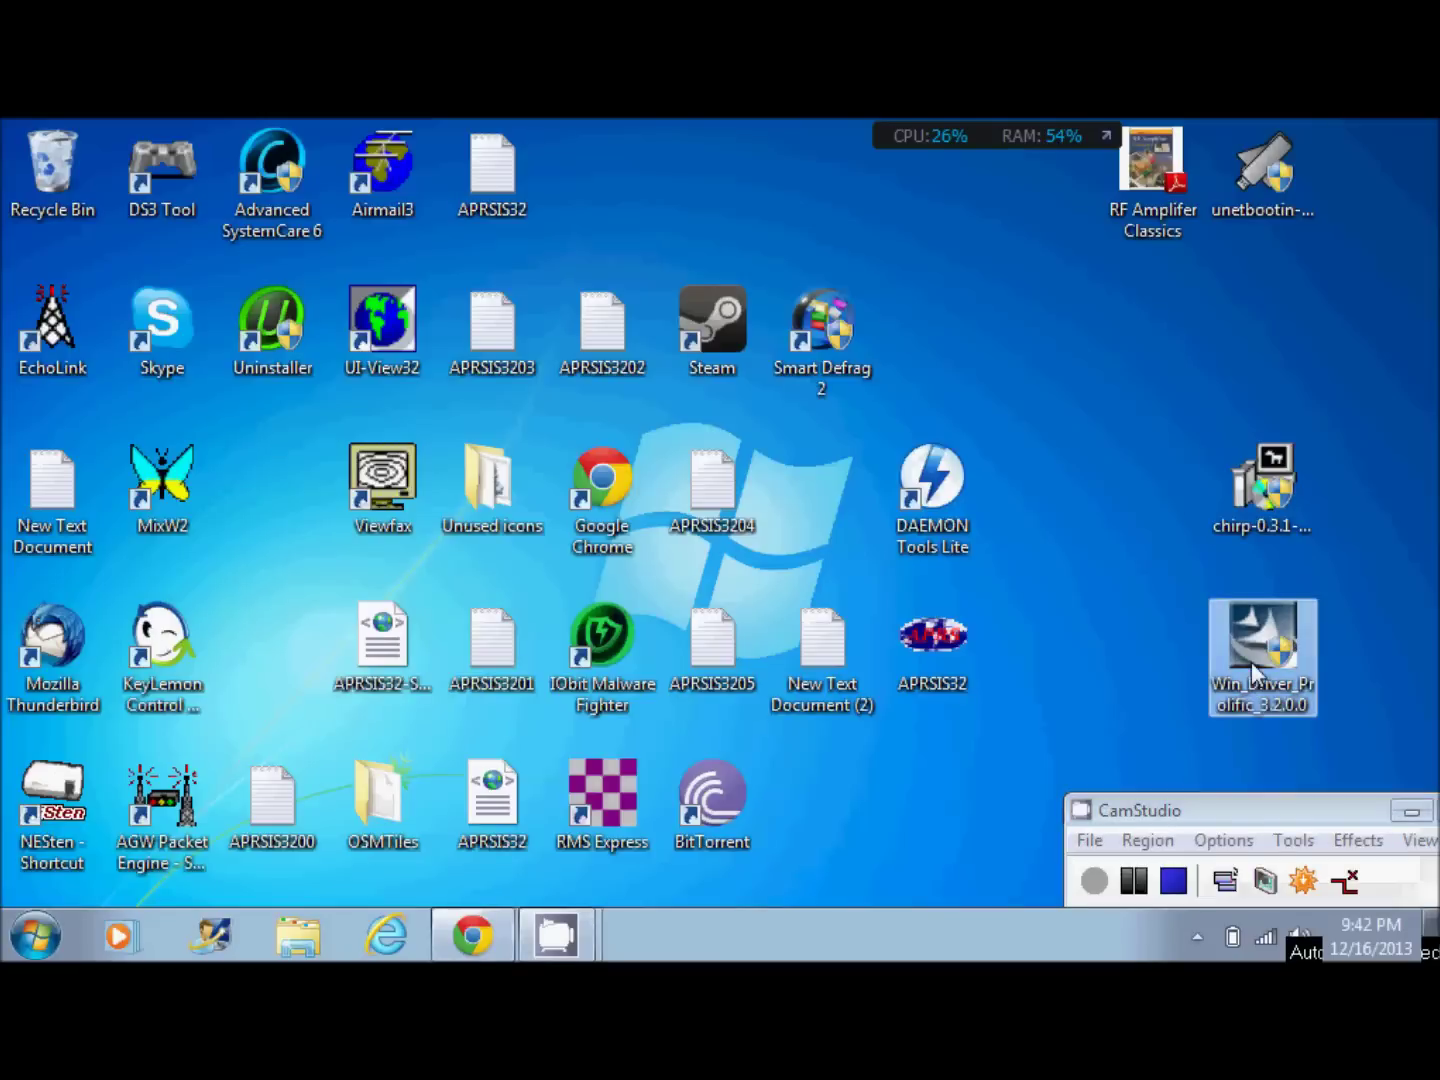
drag(1254, 672, 1160, 648)
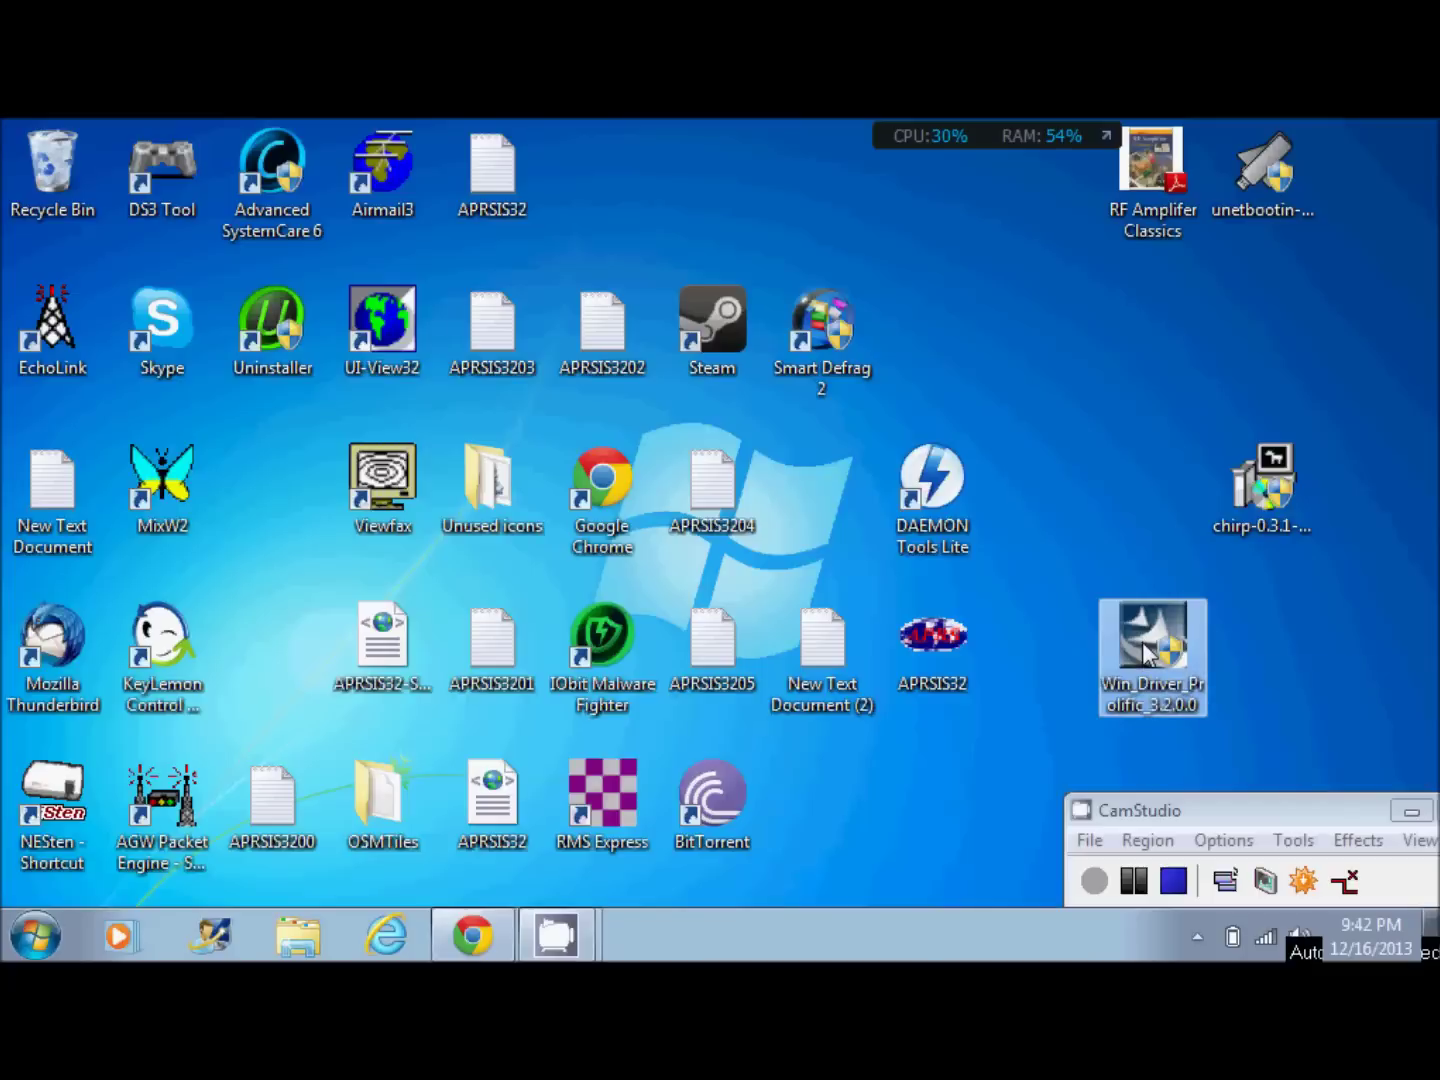
double_click(1147, 655)
click(829, 586)
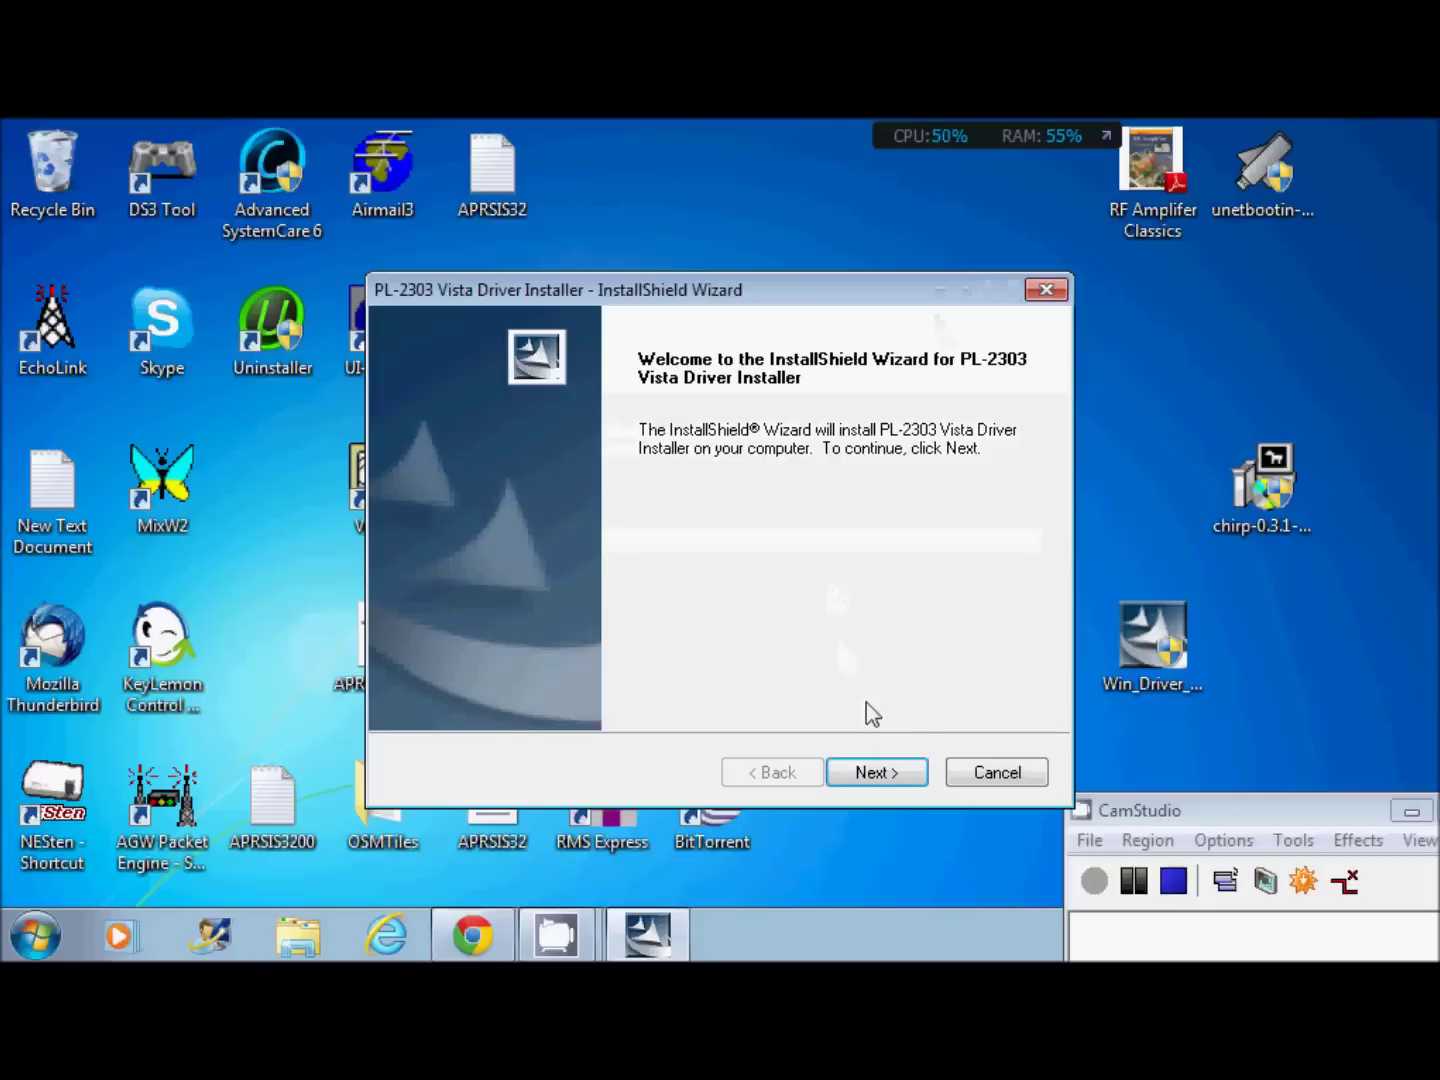
Accept the license agreement, install the PL-2303 Vista driver and finish the wizard
click(899, 778)
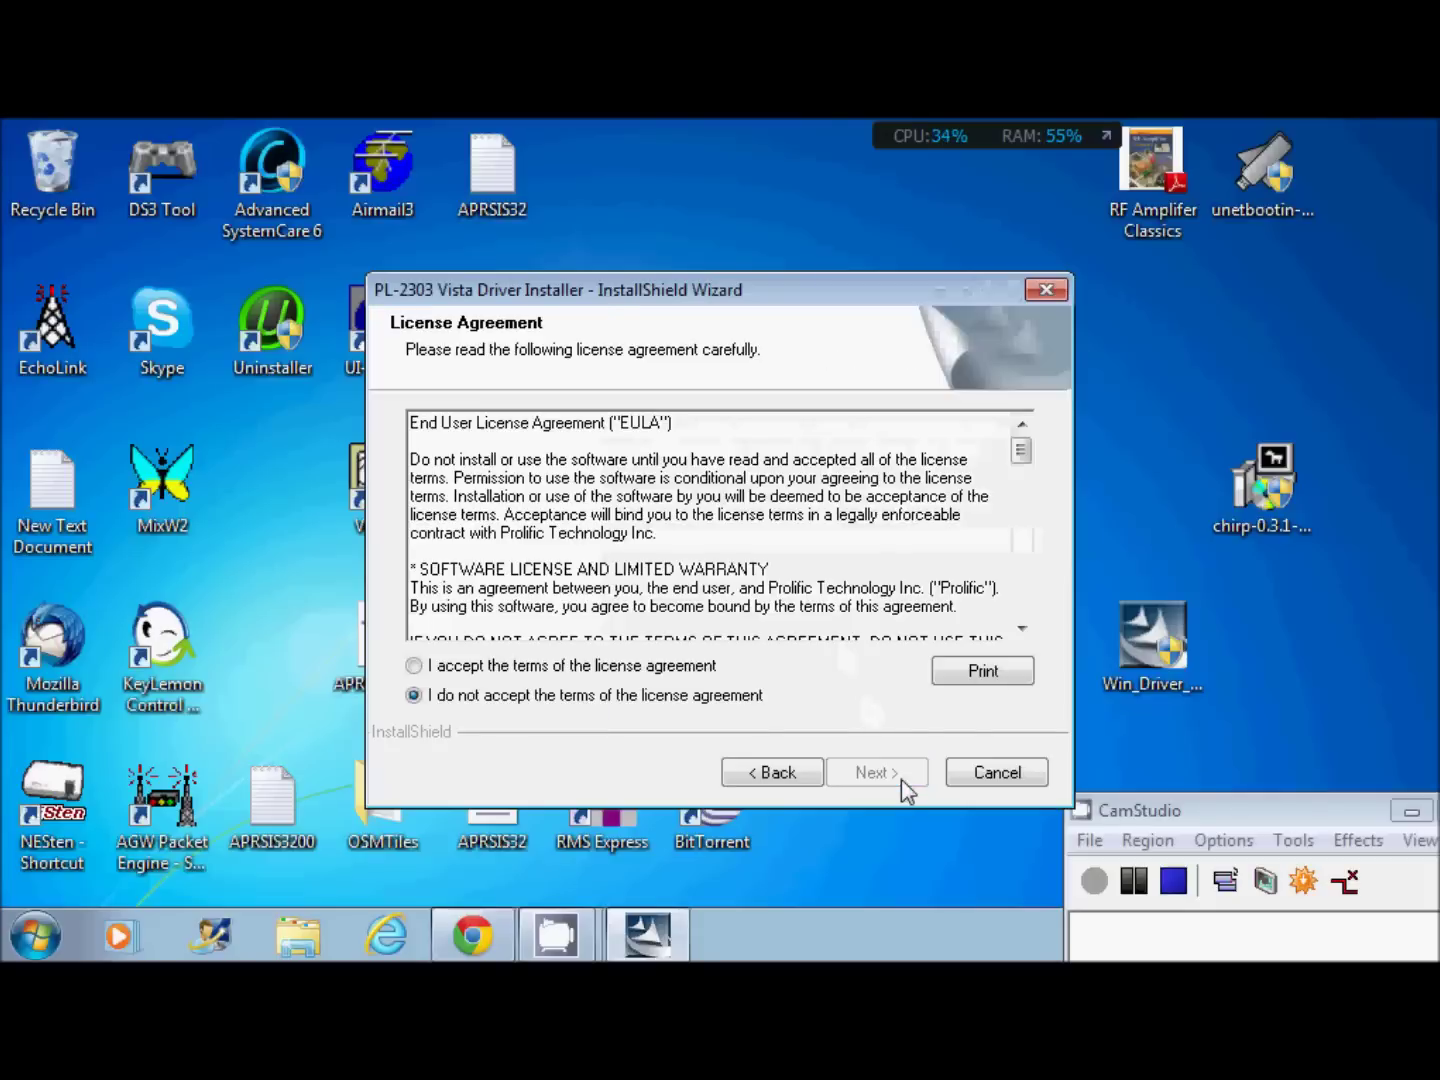
click(584, 665)
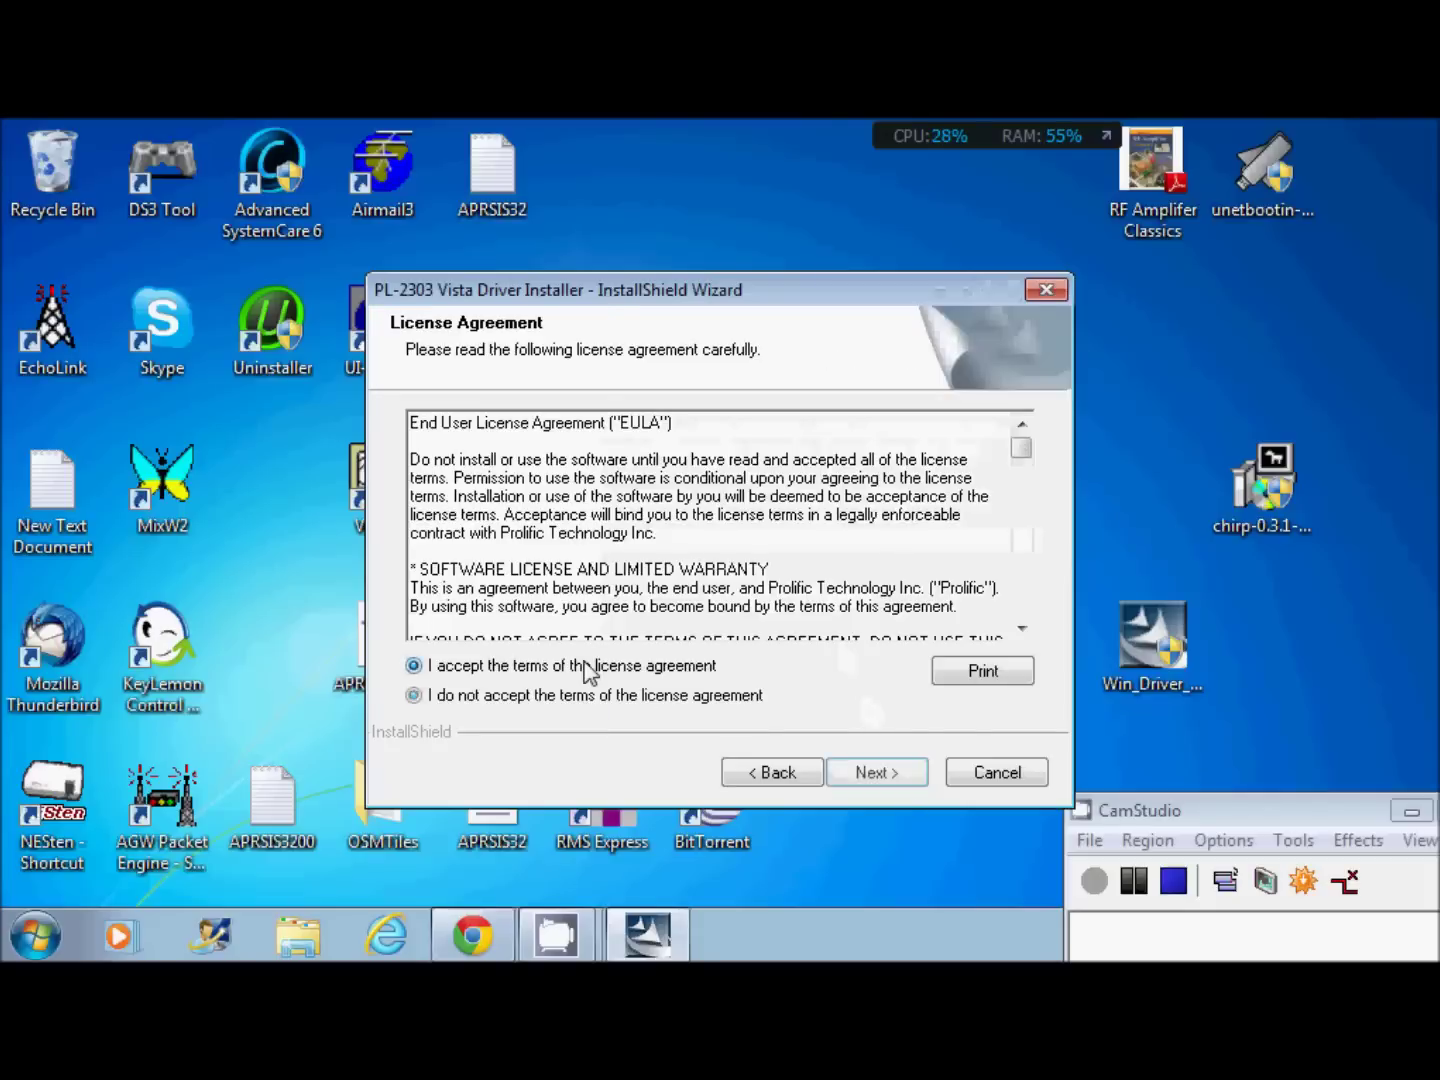
click(899, 776)
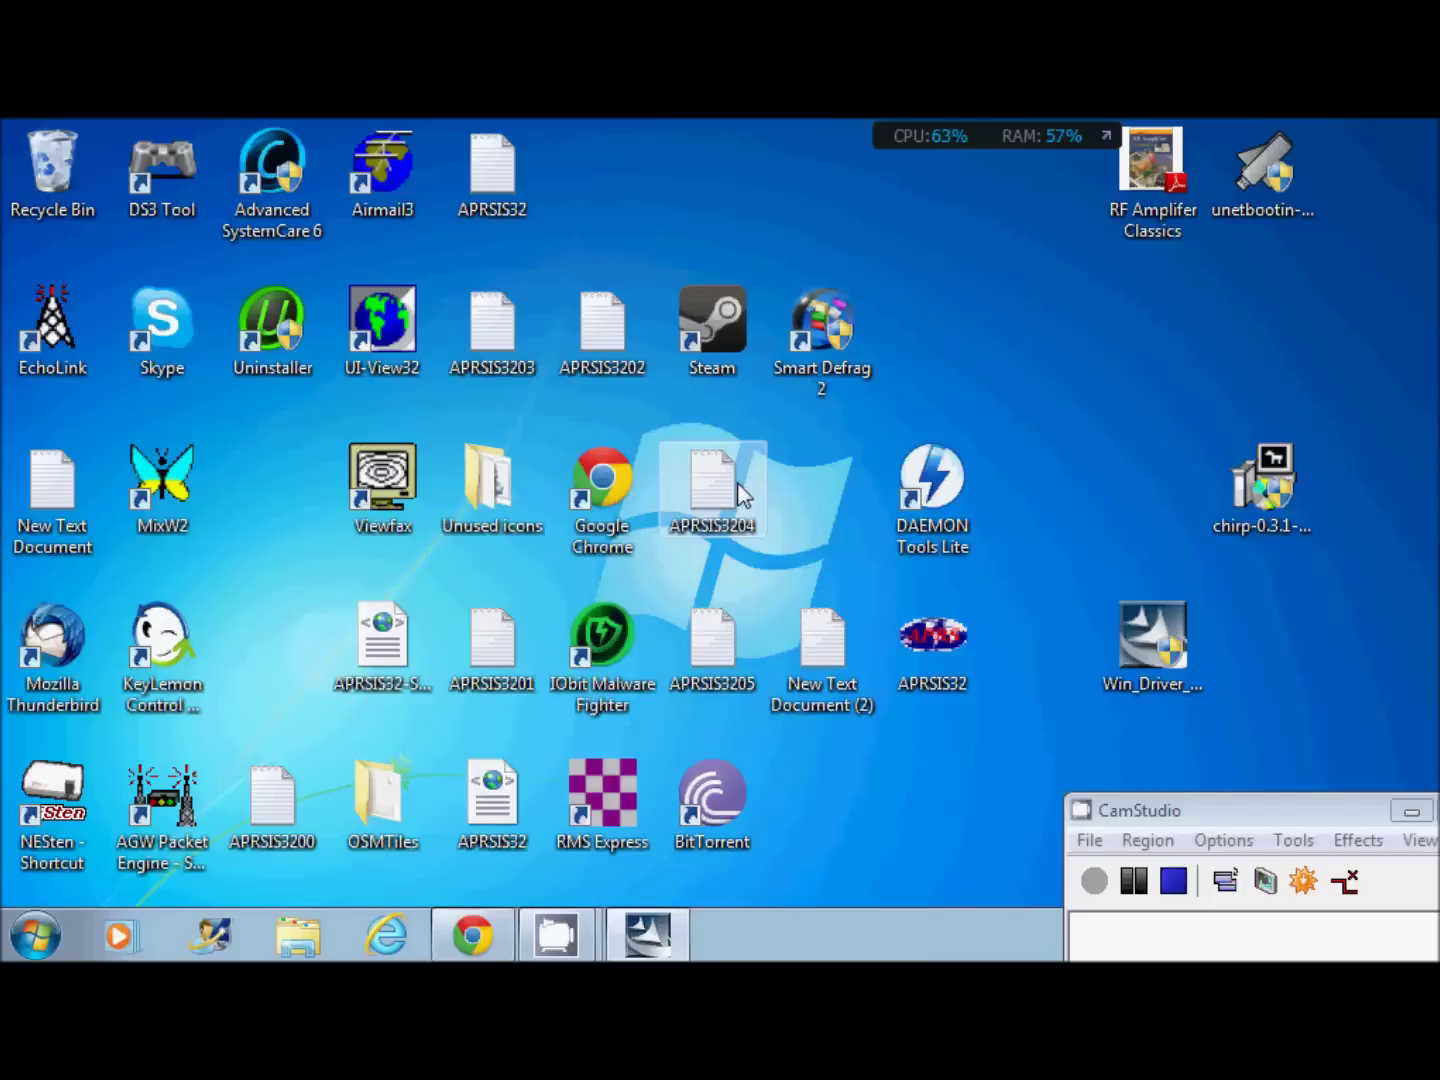
click(653, 935)
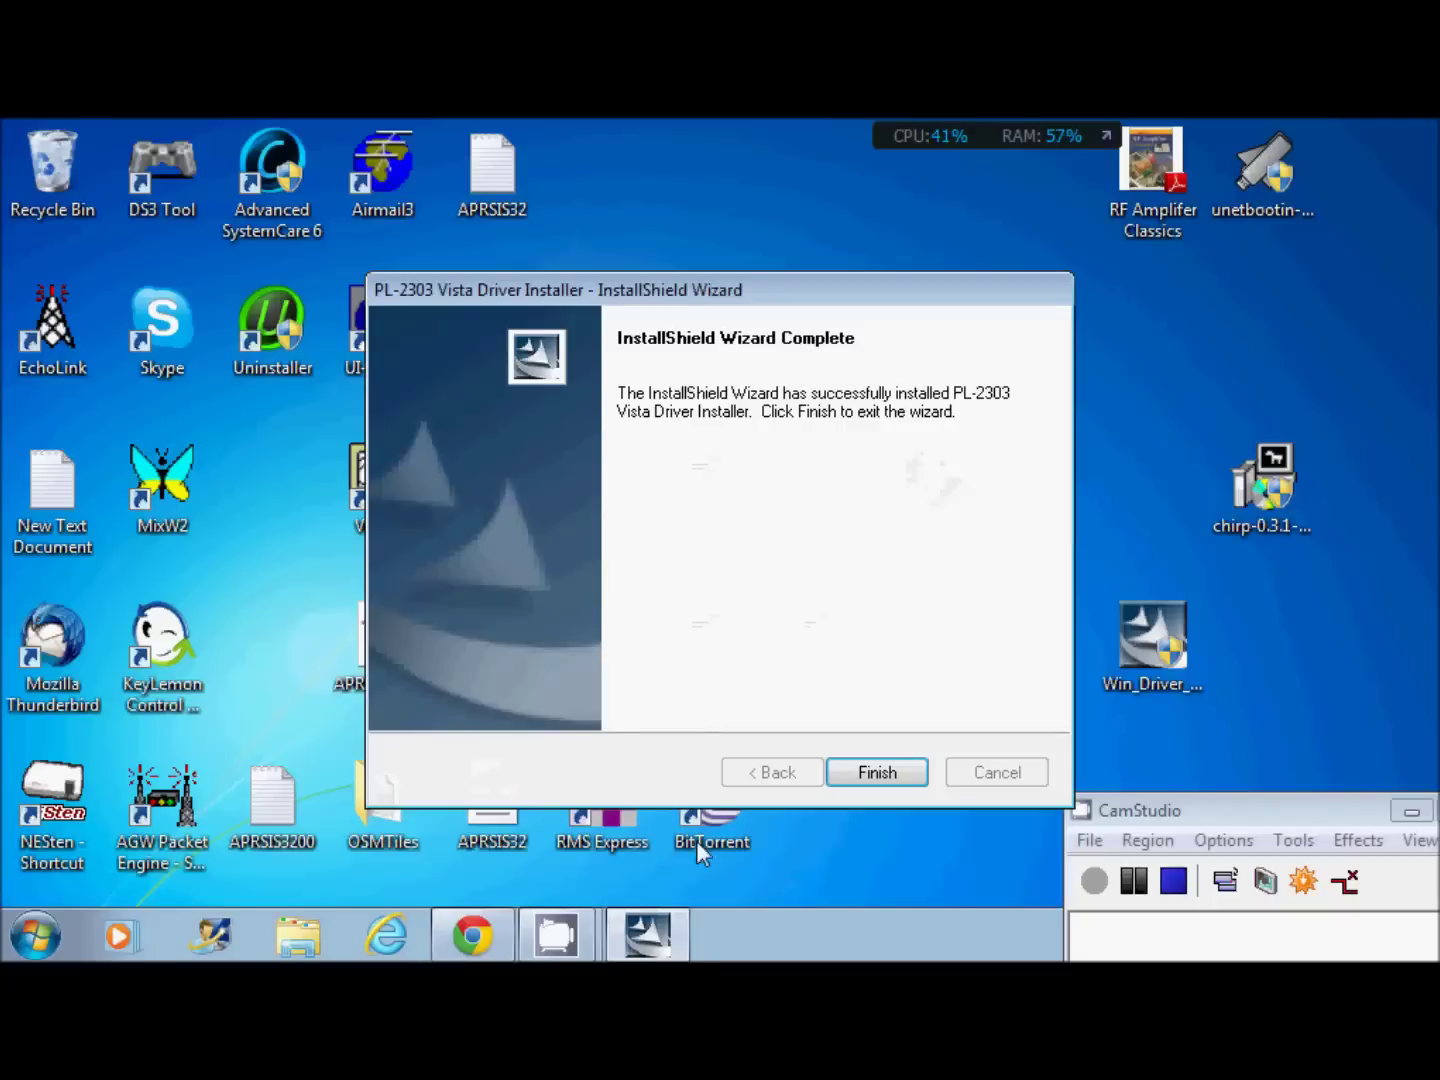
click(905, 770)
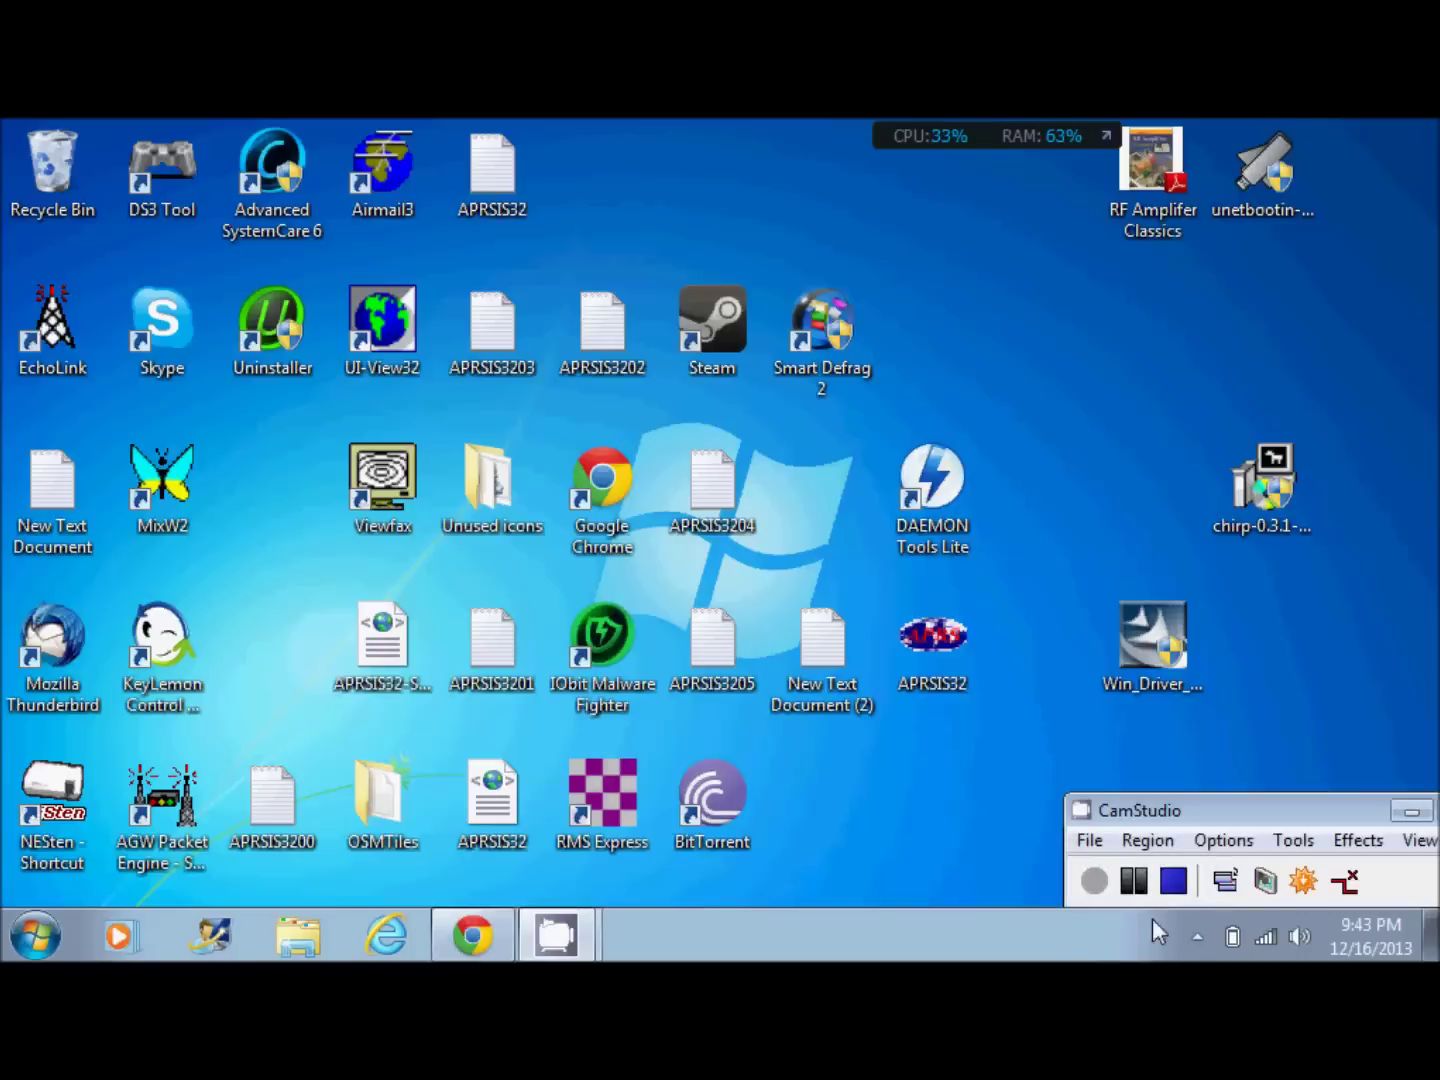
Open the USB-Serial Controller's driver installation status, skip obtaining the driver from Windows Update and close the window once installation completes
click(1198, 936)
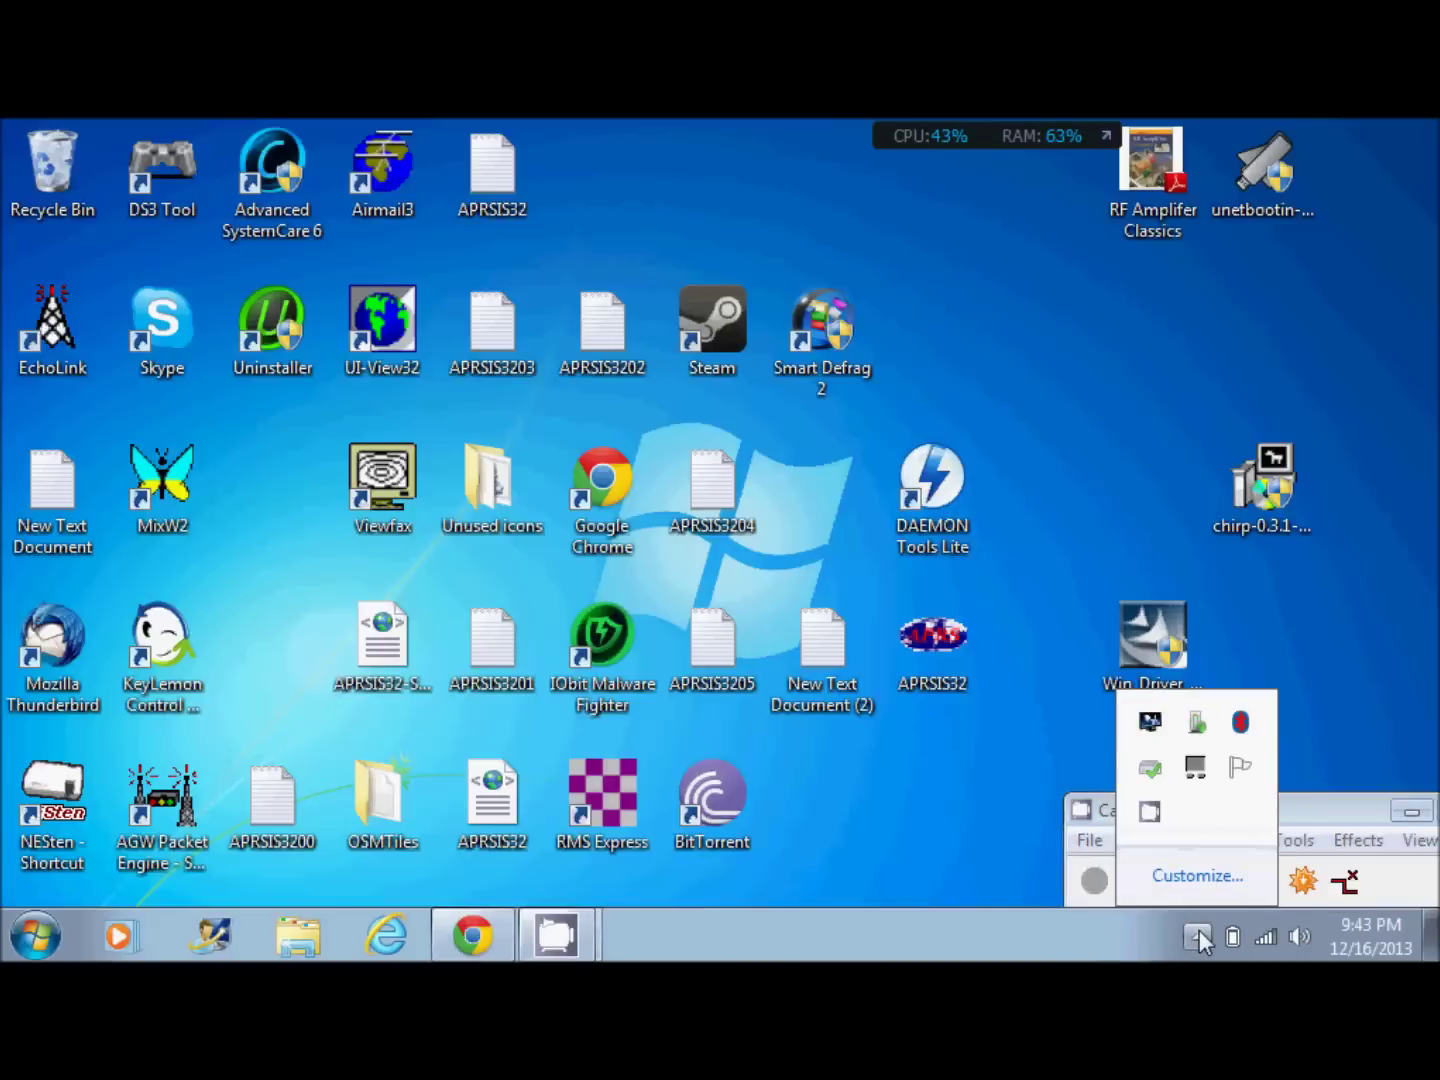
click(1195, 932)
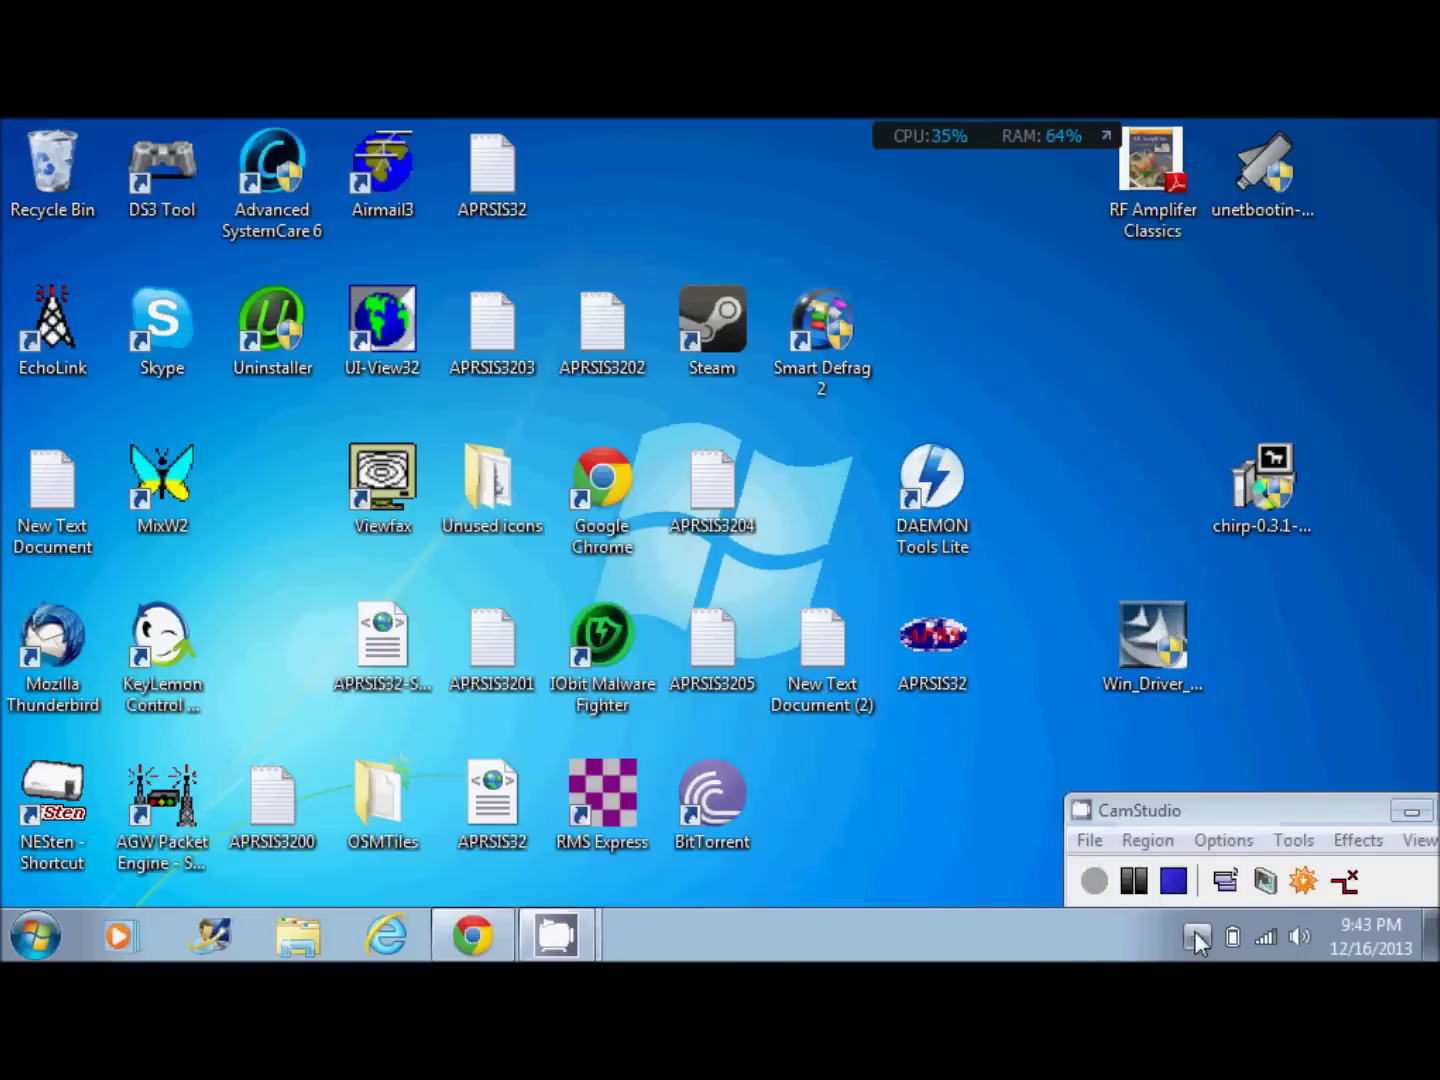
click(1195, 932)
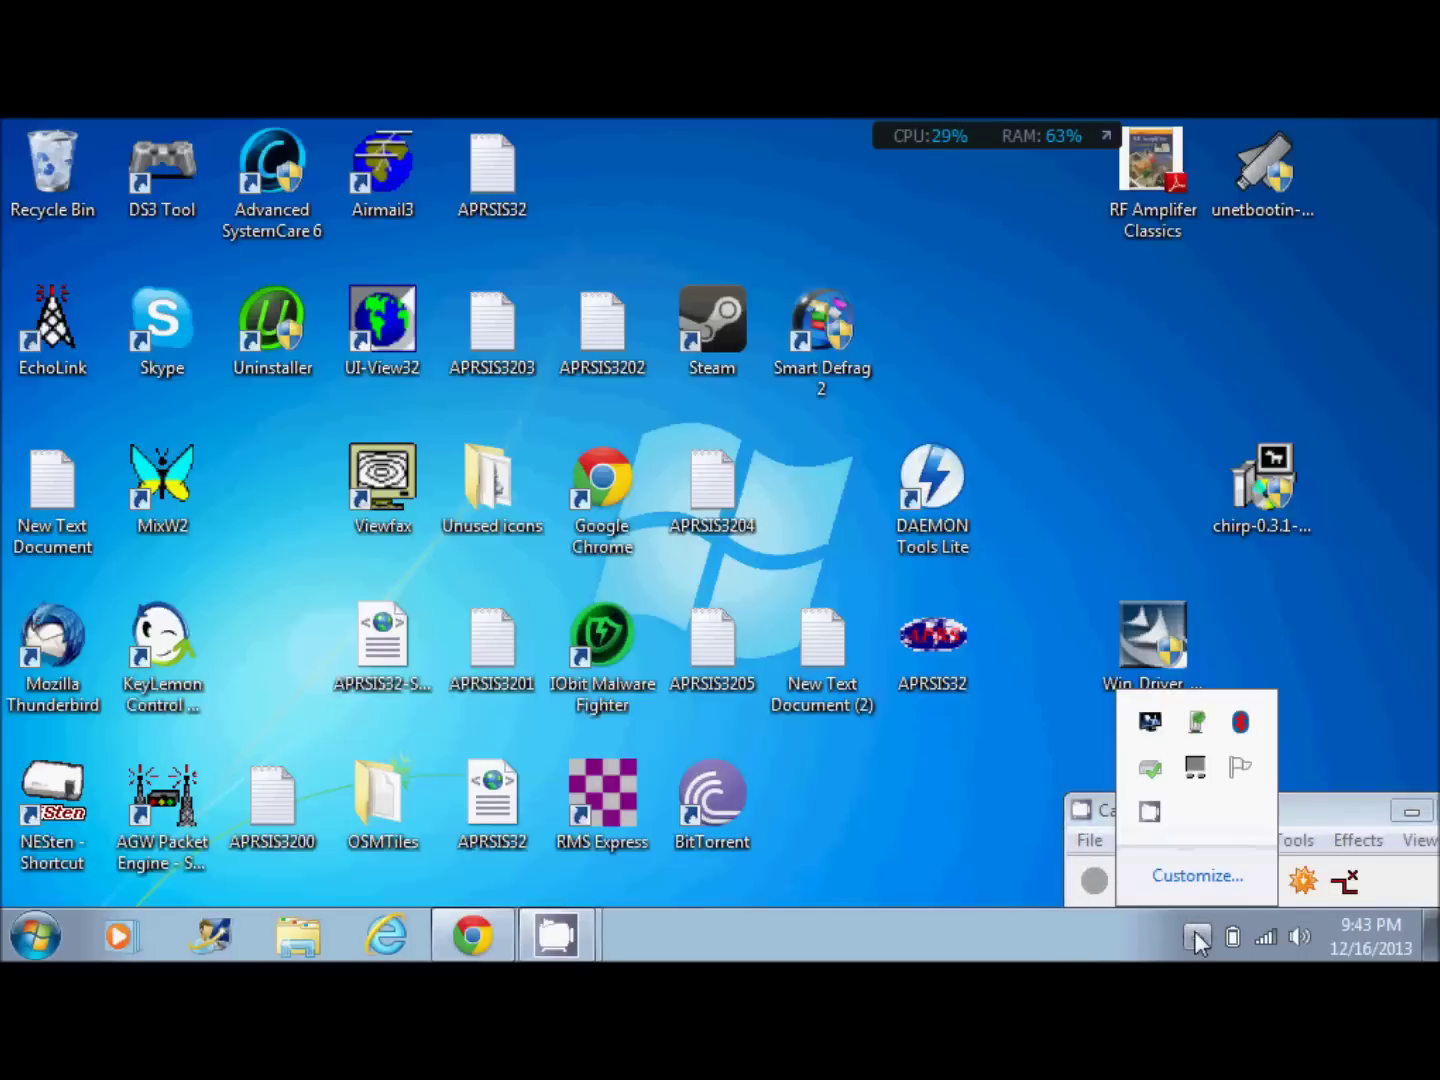
click(1199, 725)
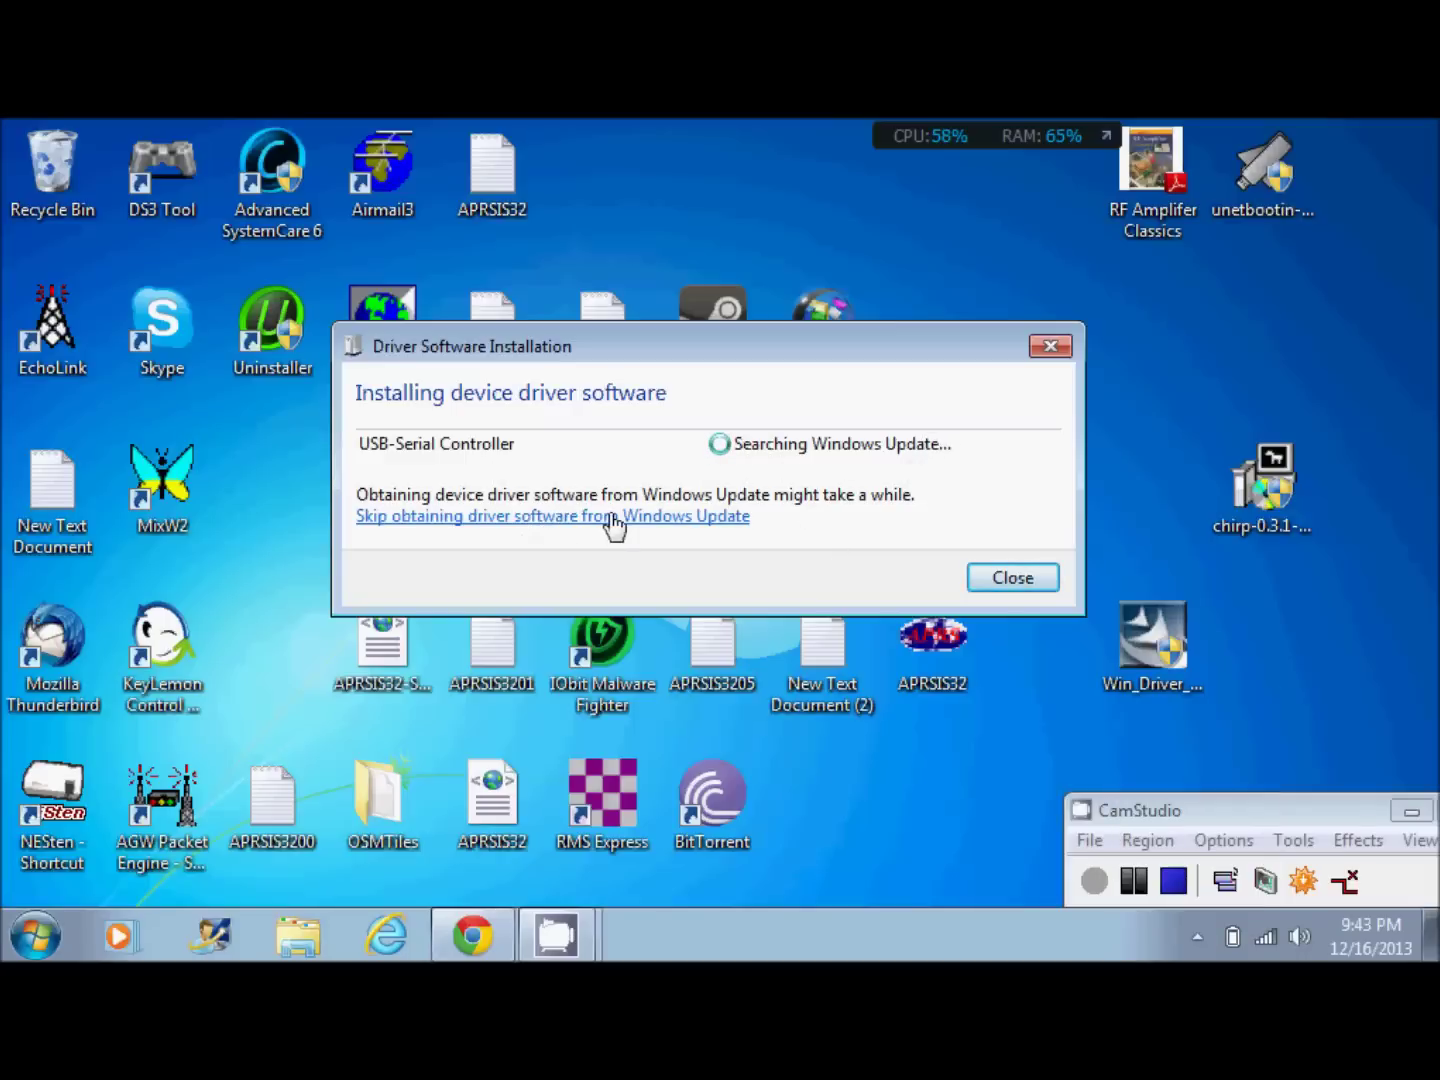
click(612, 516)
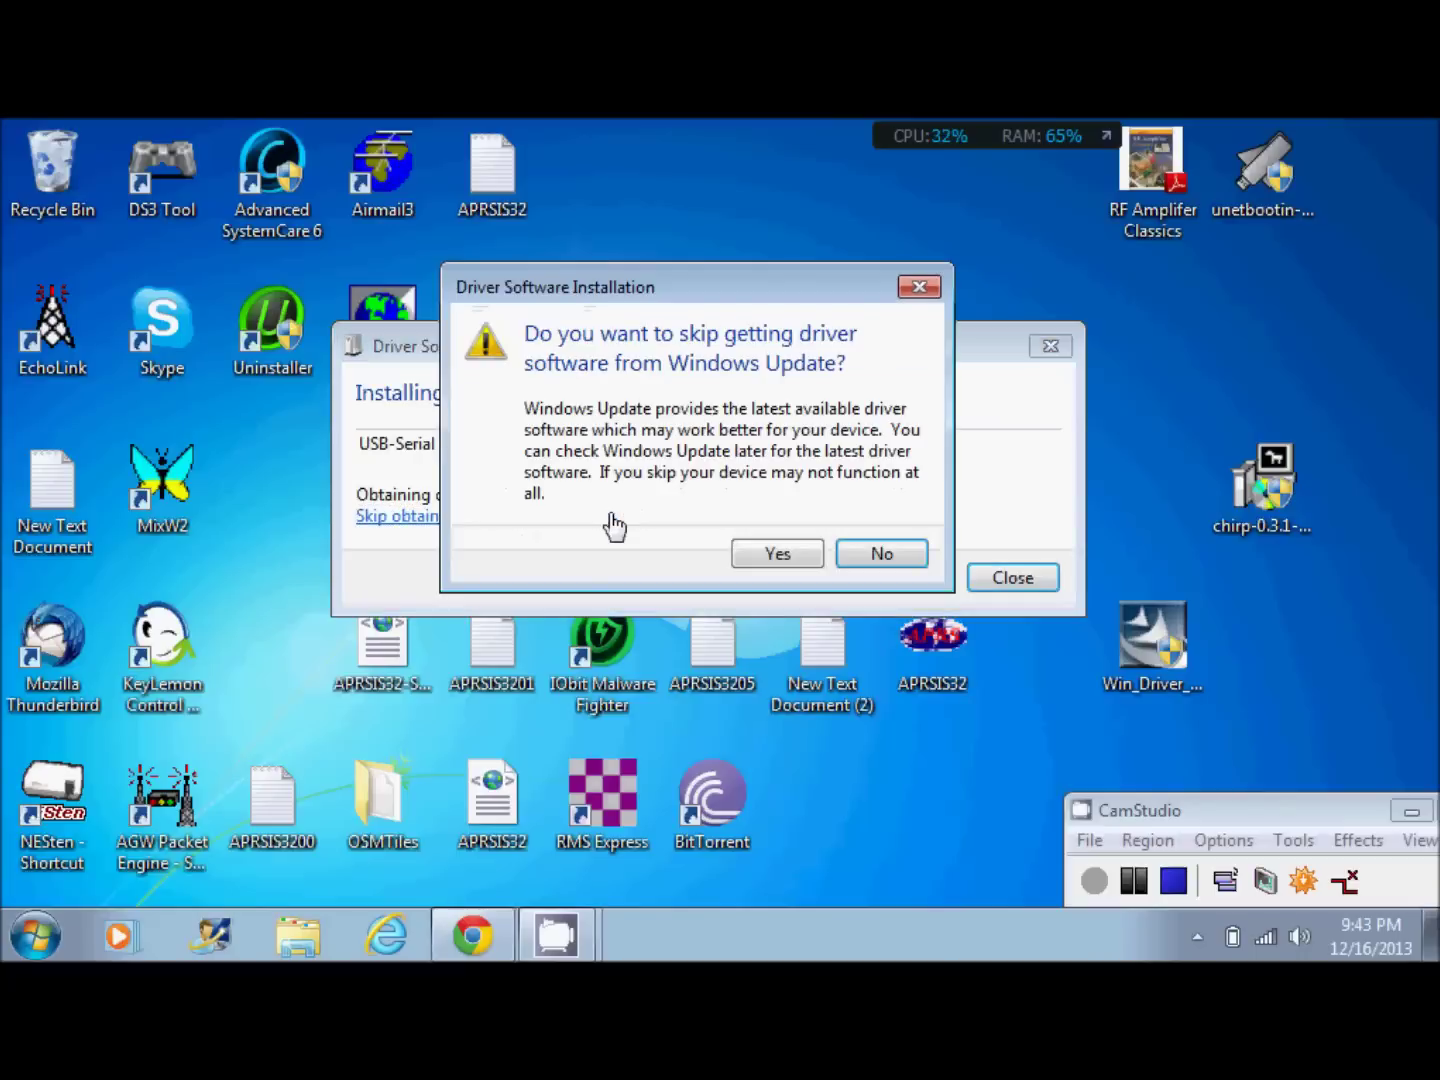
click(795, 563)
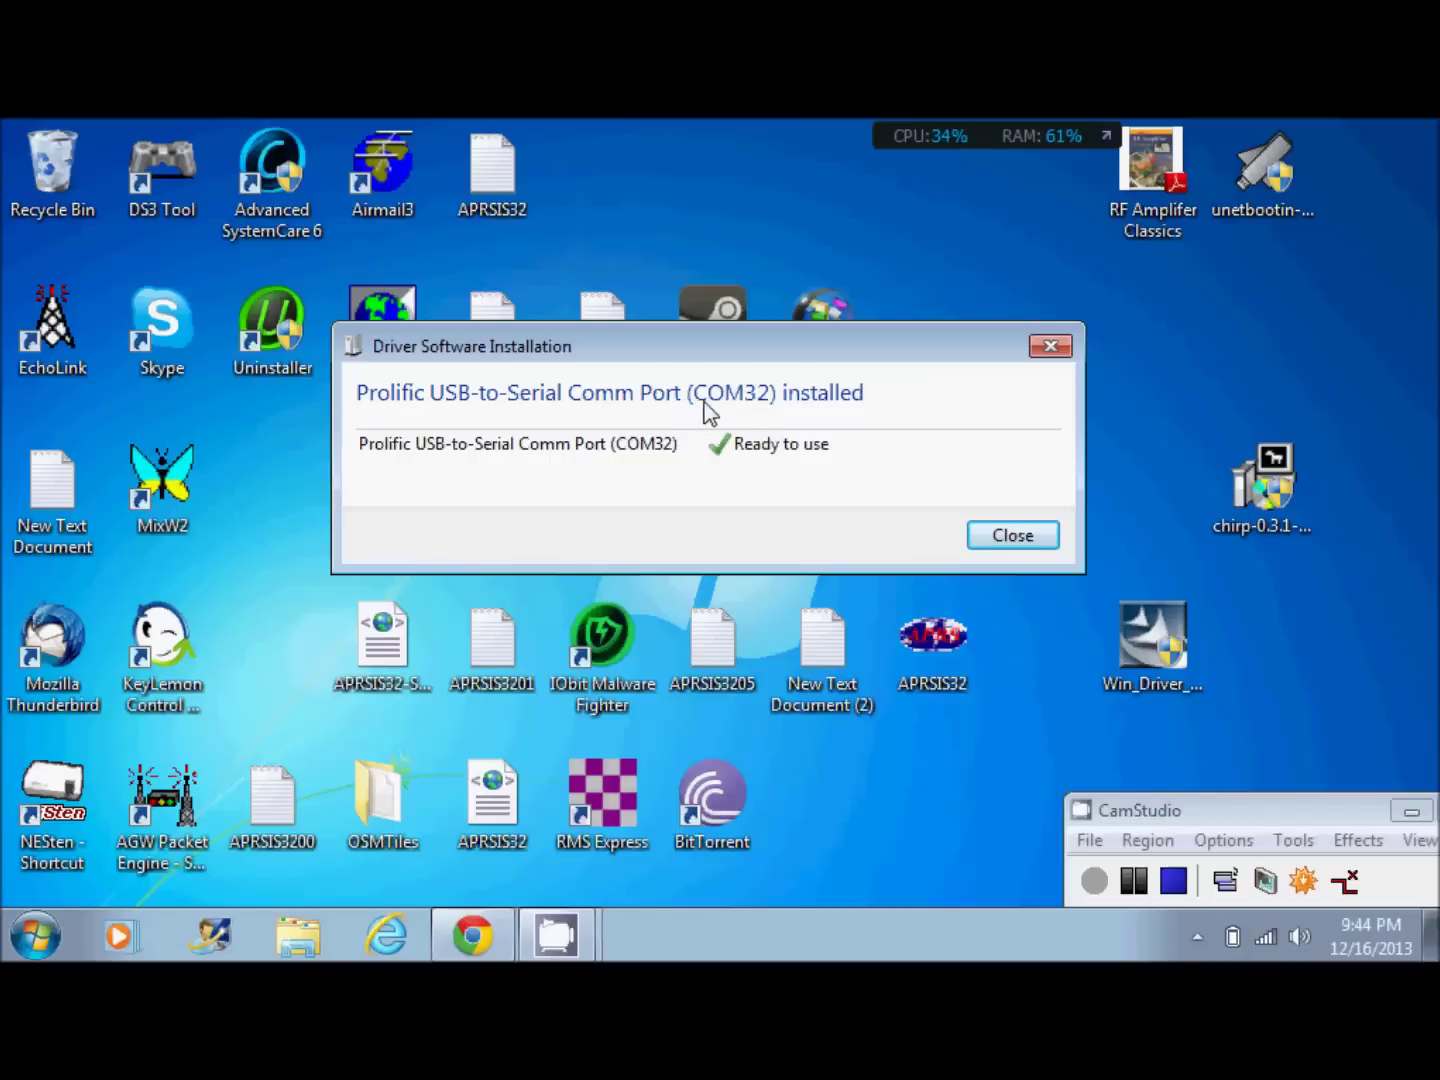
click(1013, 540)
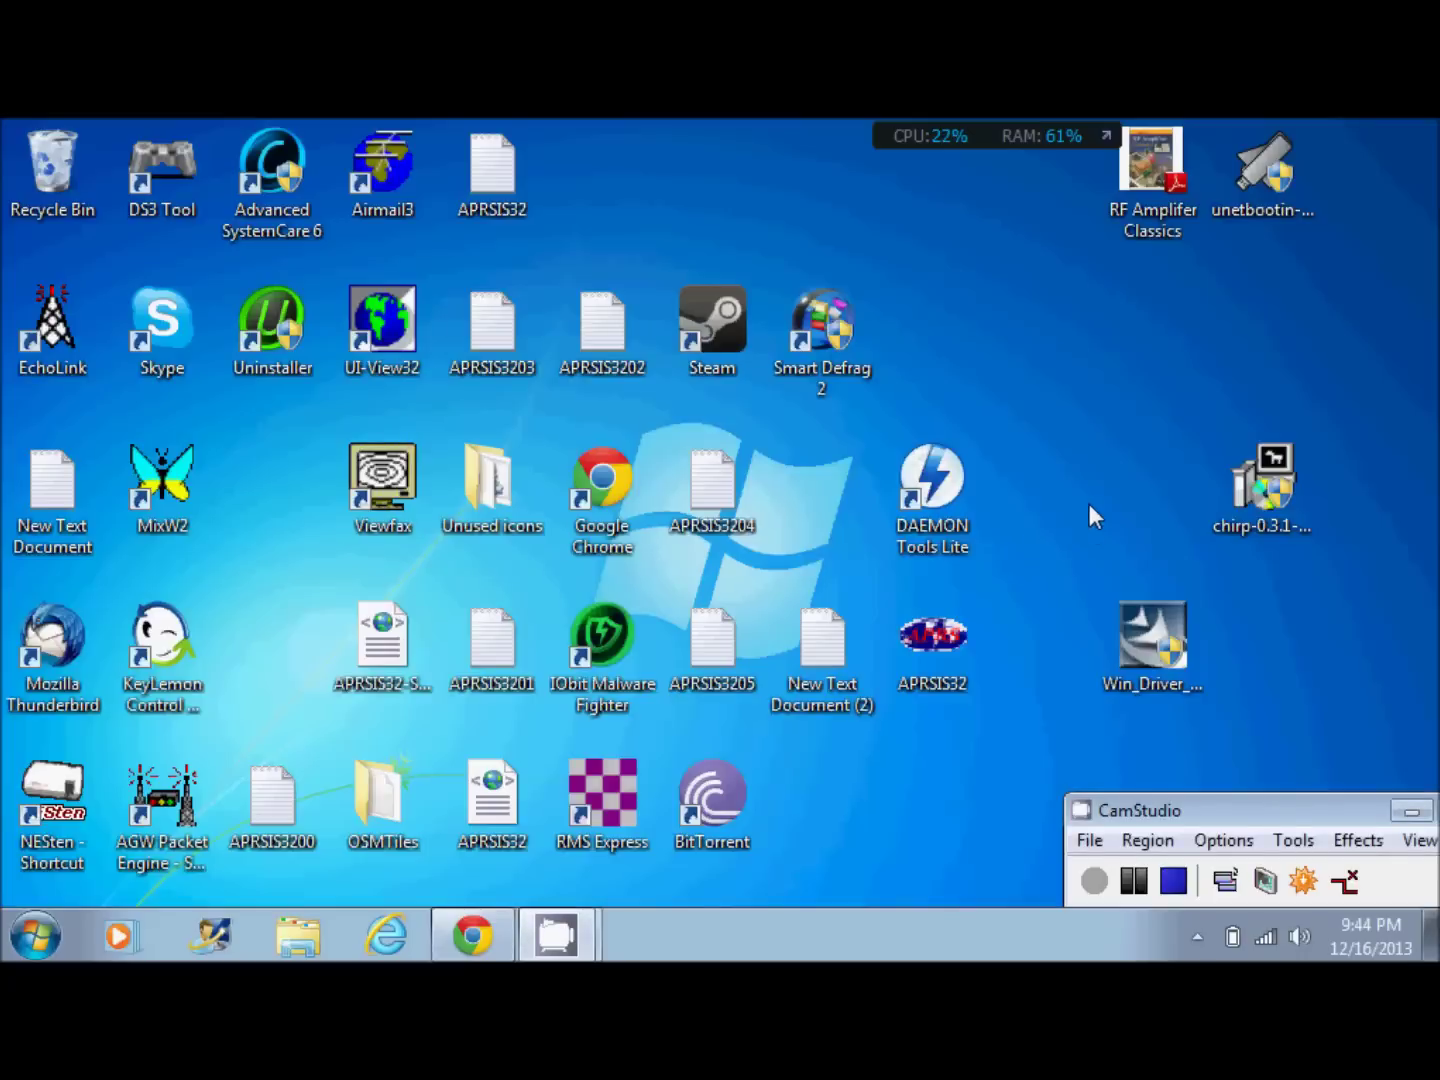
Run the chirp-0.3.1 installer, install CHIRP v0.3.1 into C:\Program Files\CHIRP and close the setup
click(1271, 491)
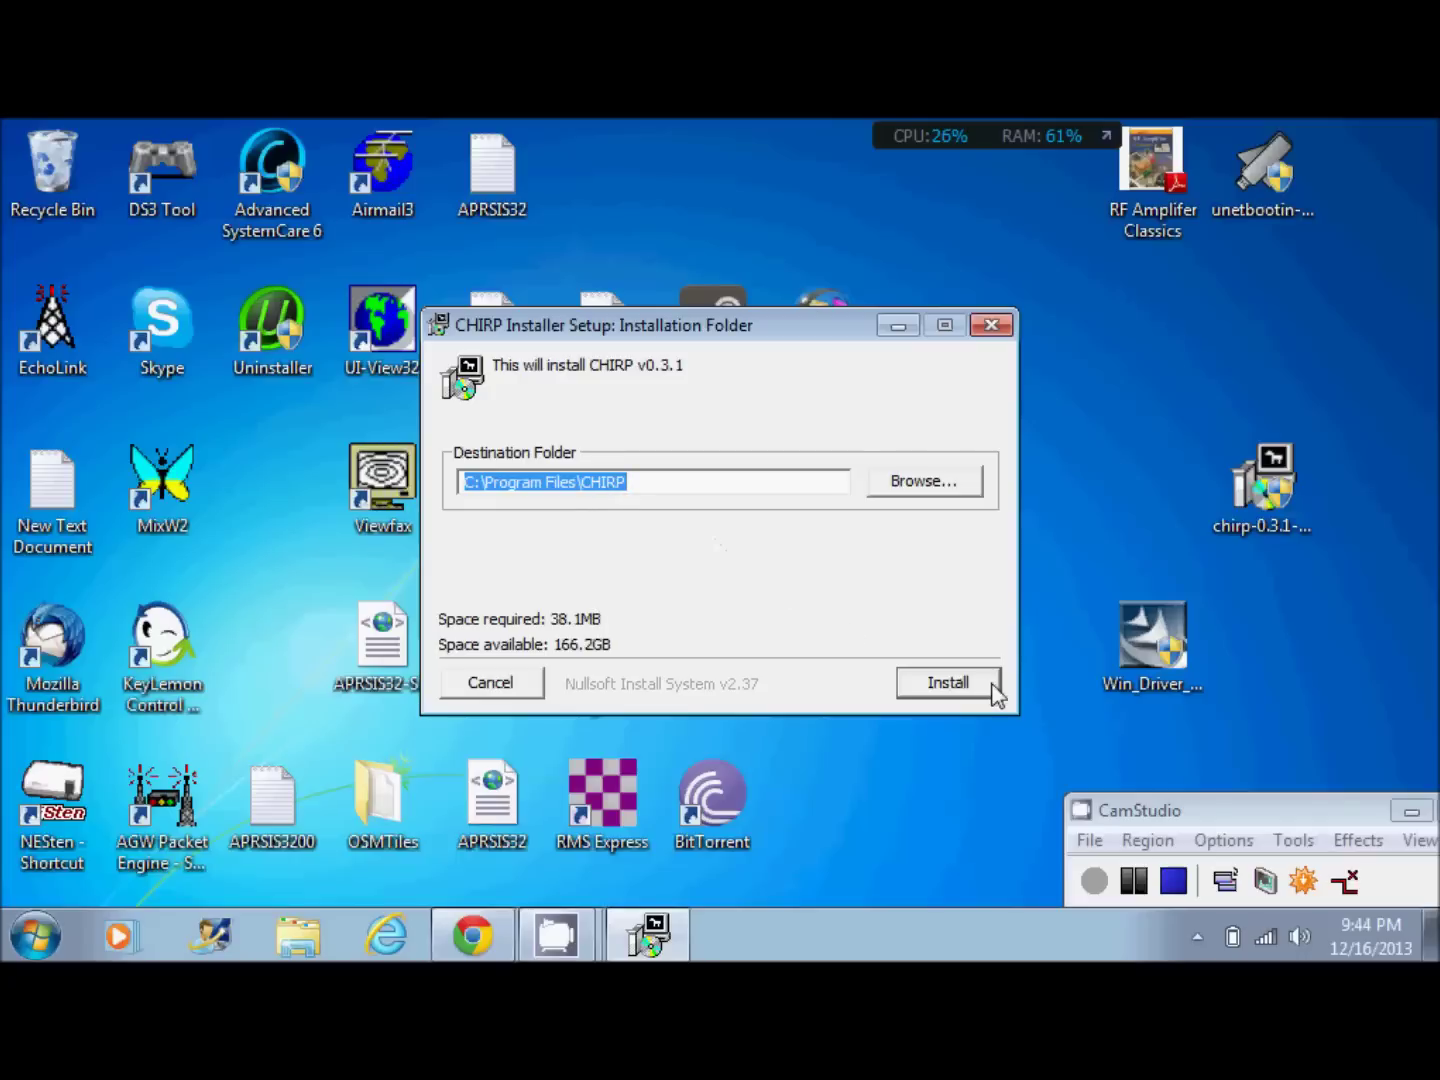
click(941, 686)
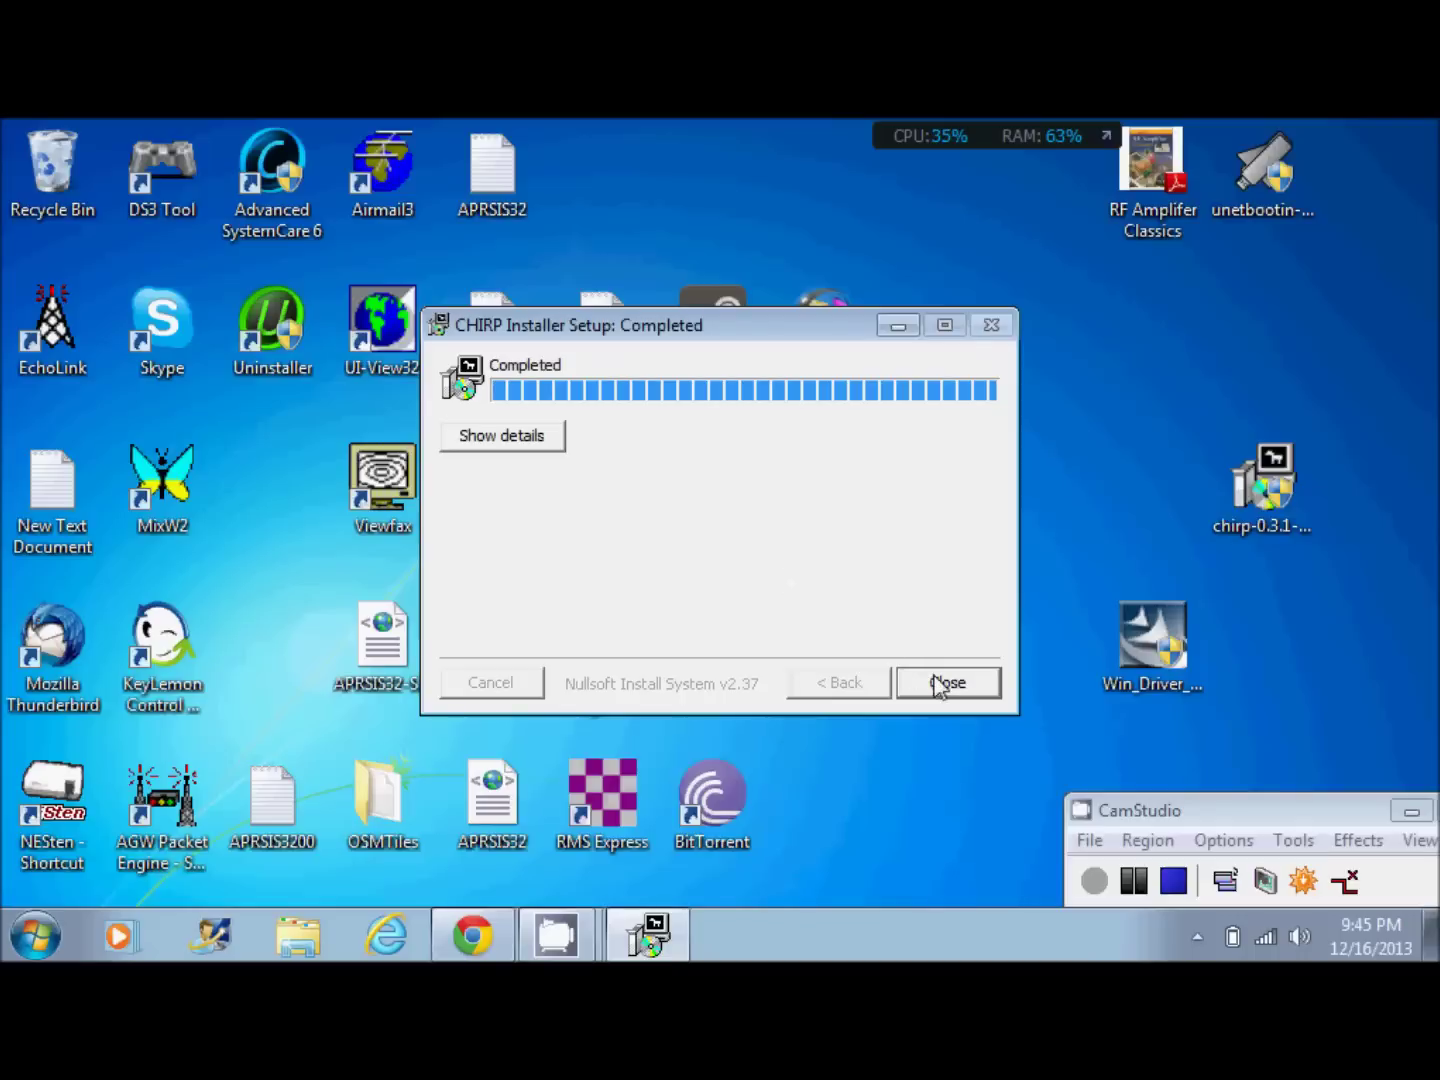
click(948, 683)
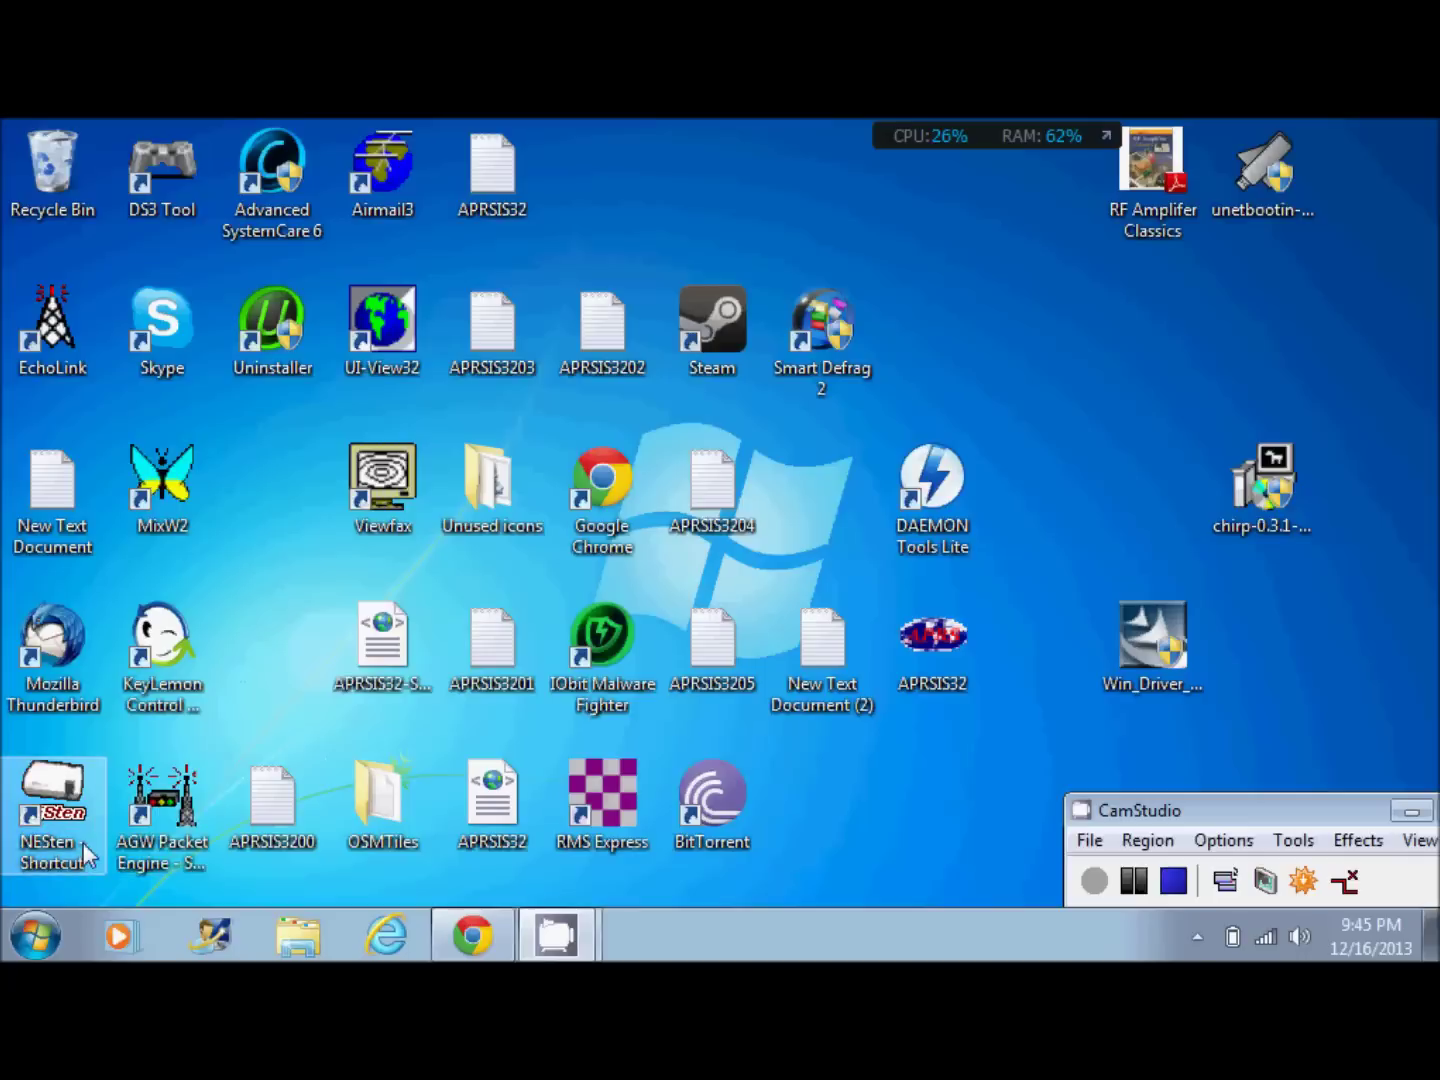
Launch CHIRP from its program folder among all installed programs
click(31, 946)
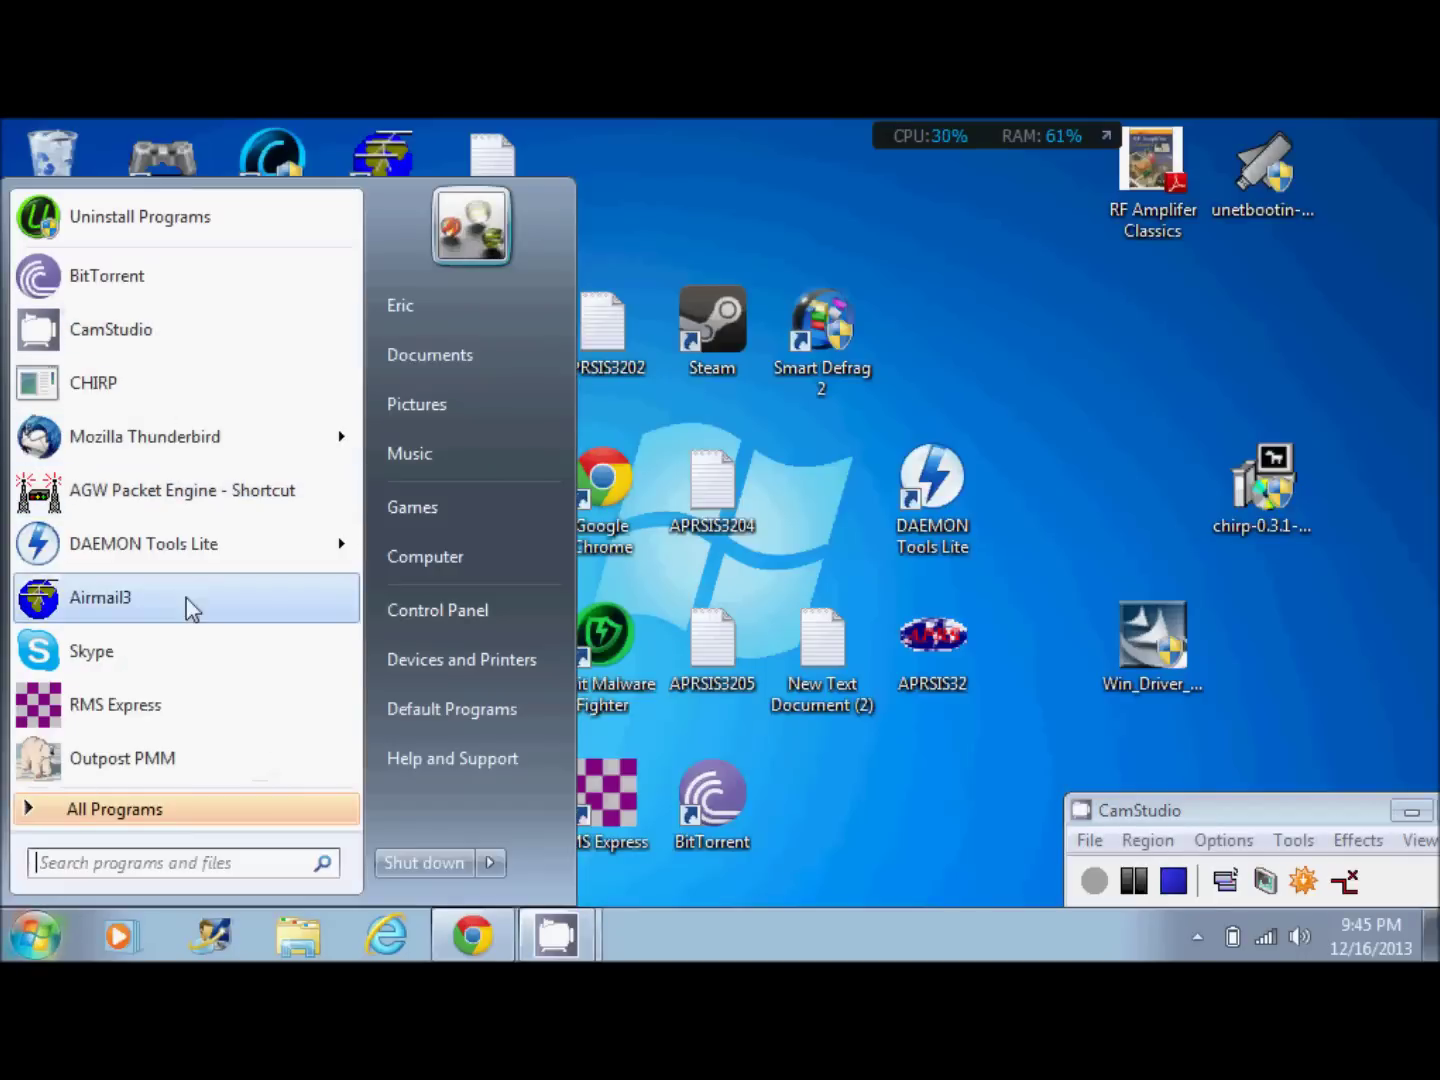
click(199, 817)
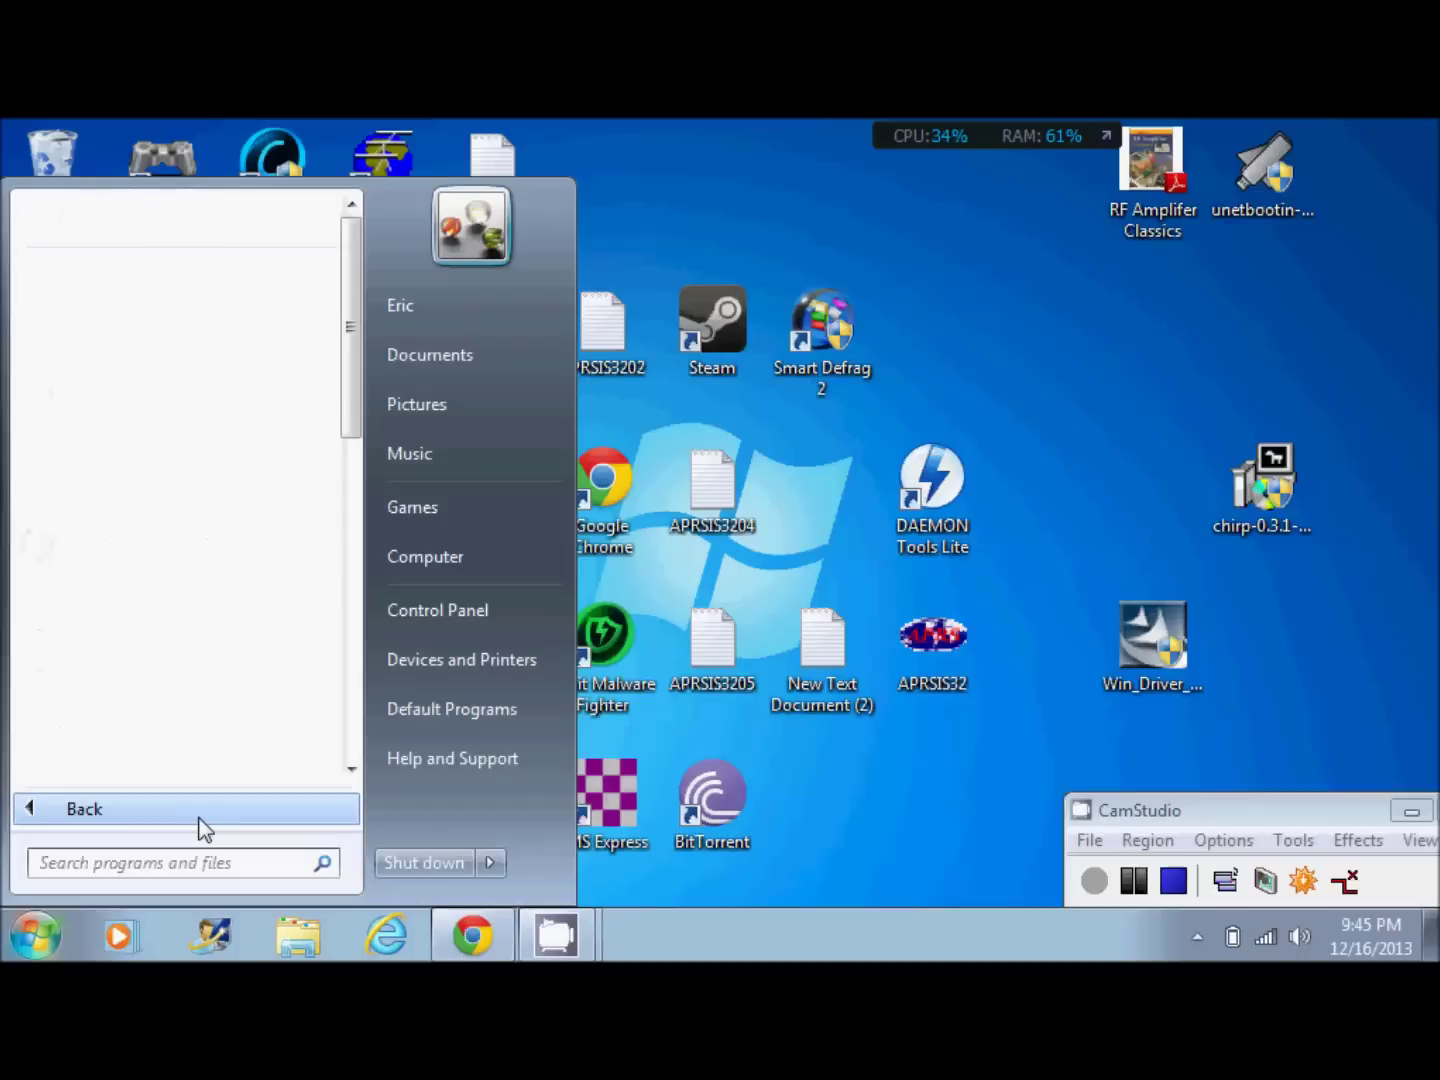
click(351, 768)
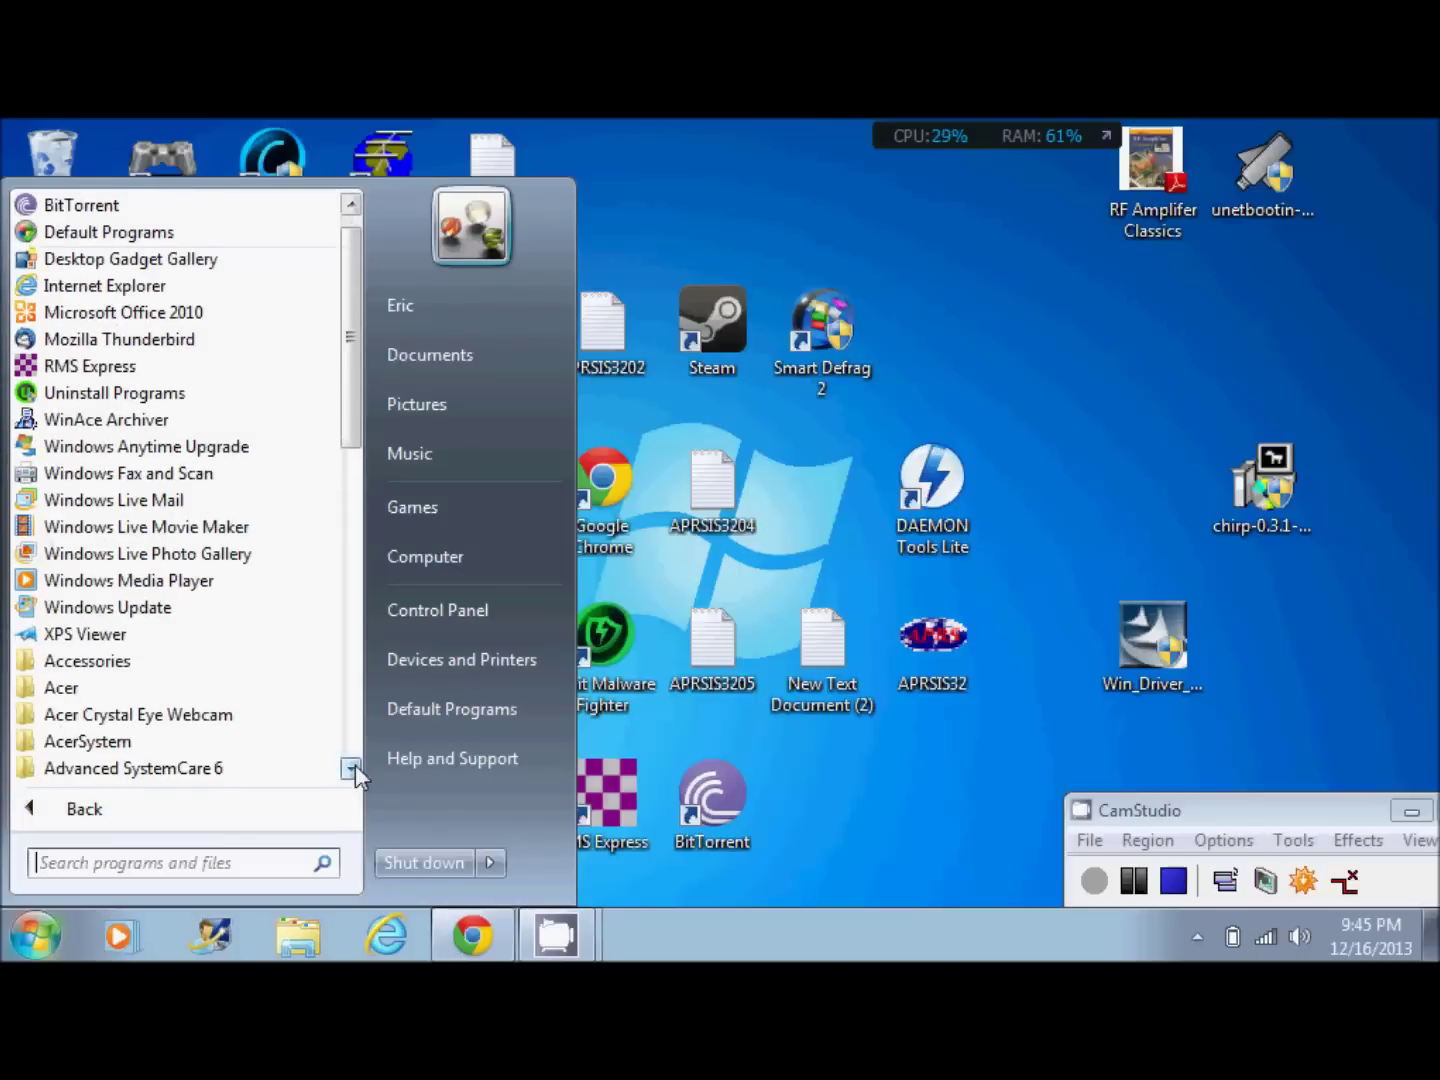
click(351, 768)
click(352, 768)
click(351, 769)
click(351, 769)
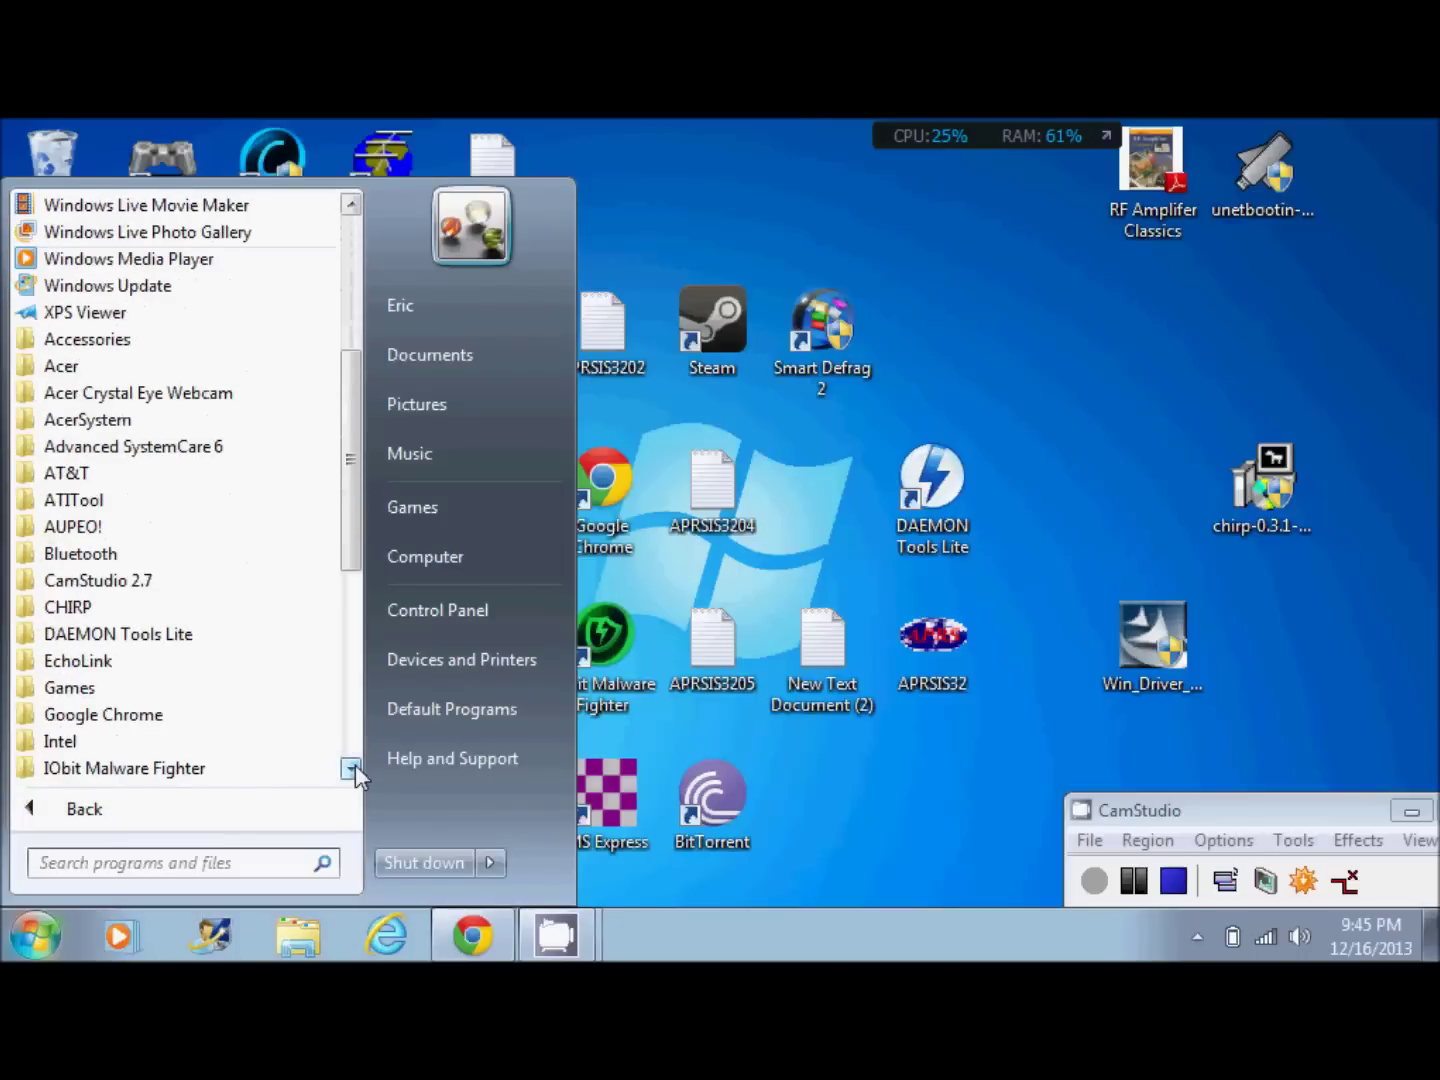
click(97, 607)
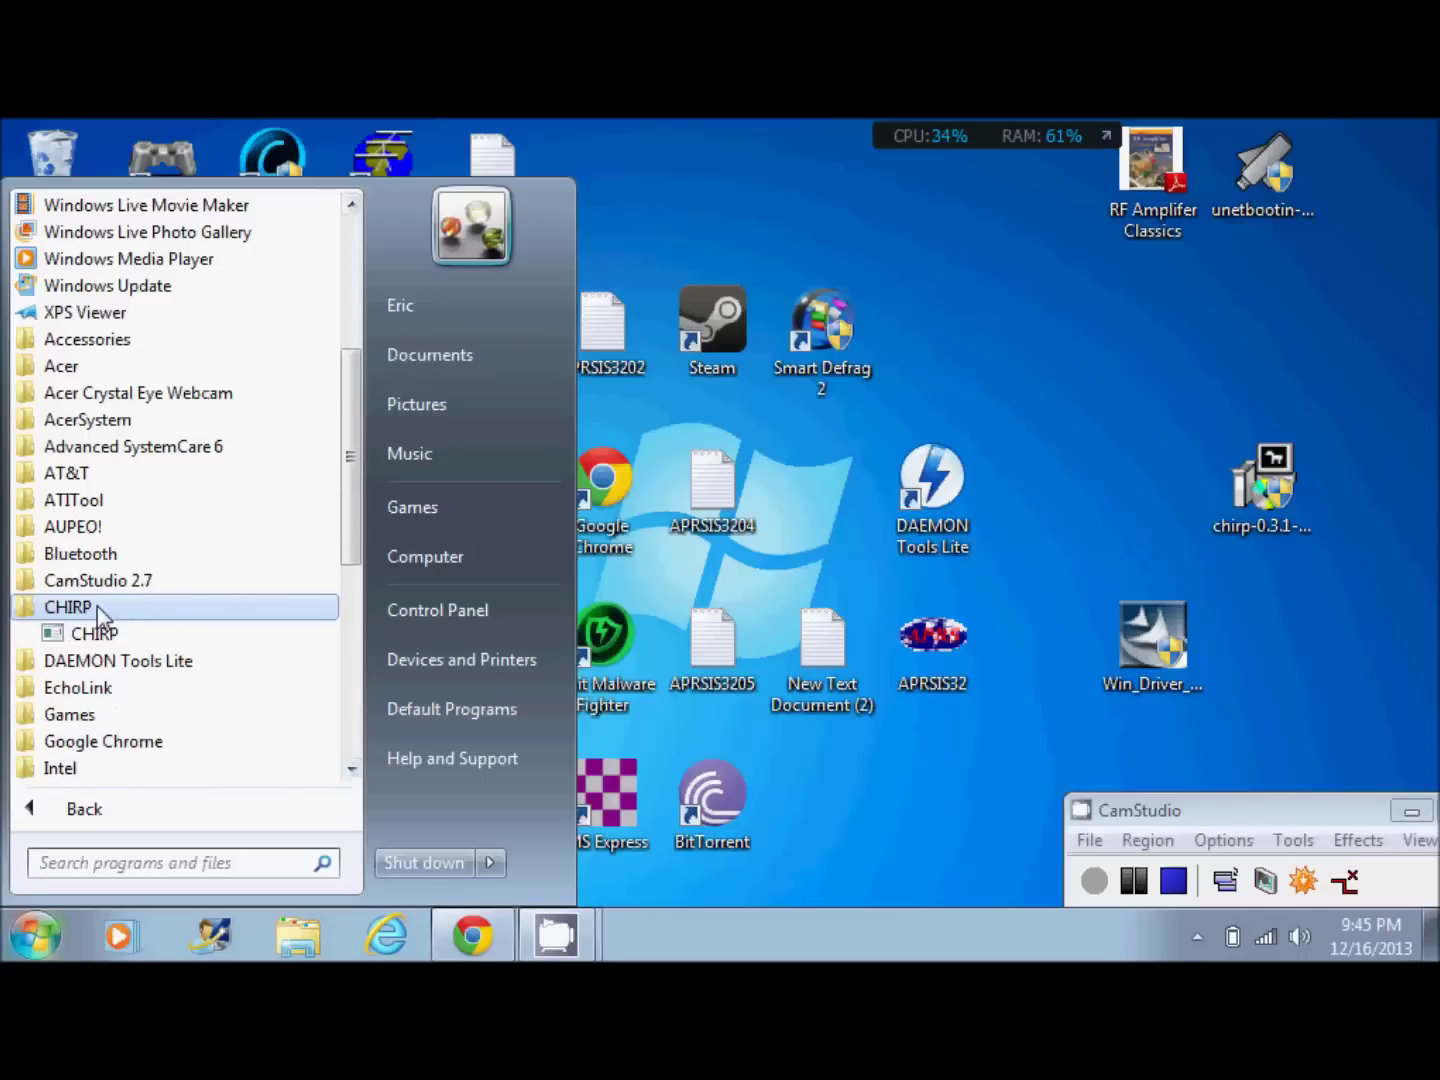
click(97, 636)
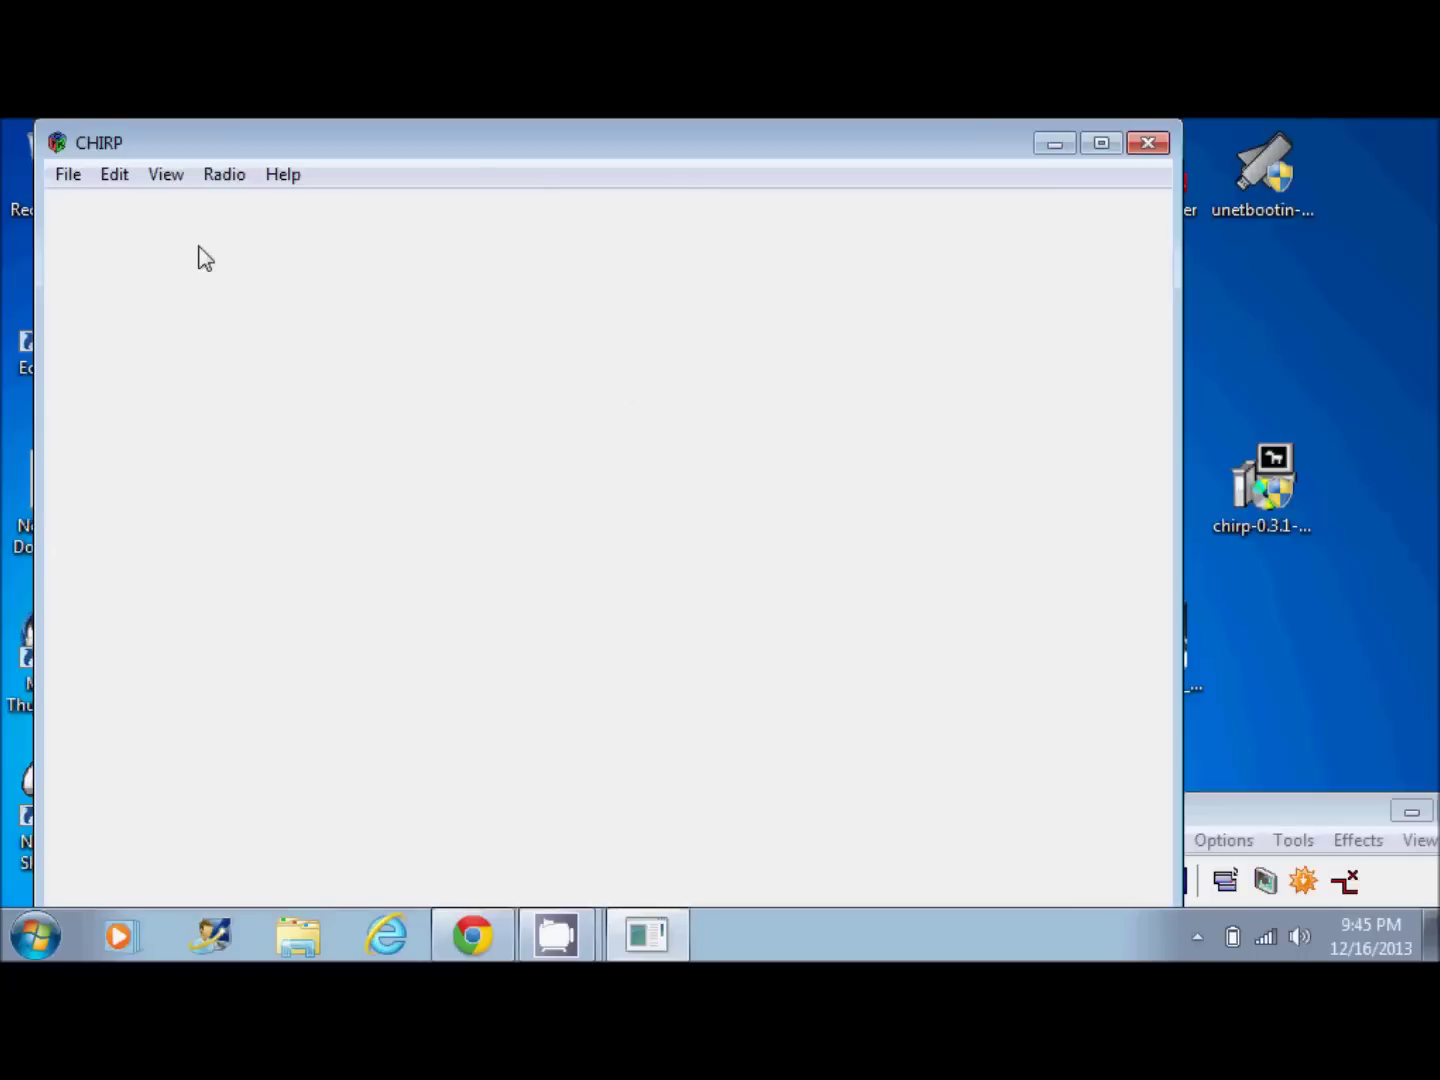
Download the memories from the Baofeng UV-5R on COM32, accepting the experimental driver, and maximize the CHIRP window
click(224, 176)
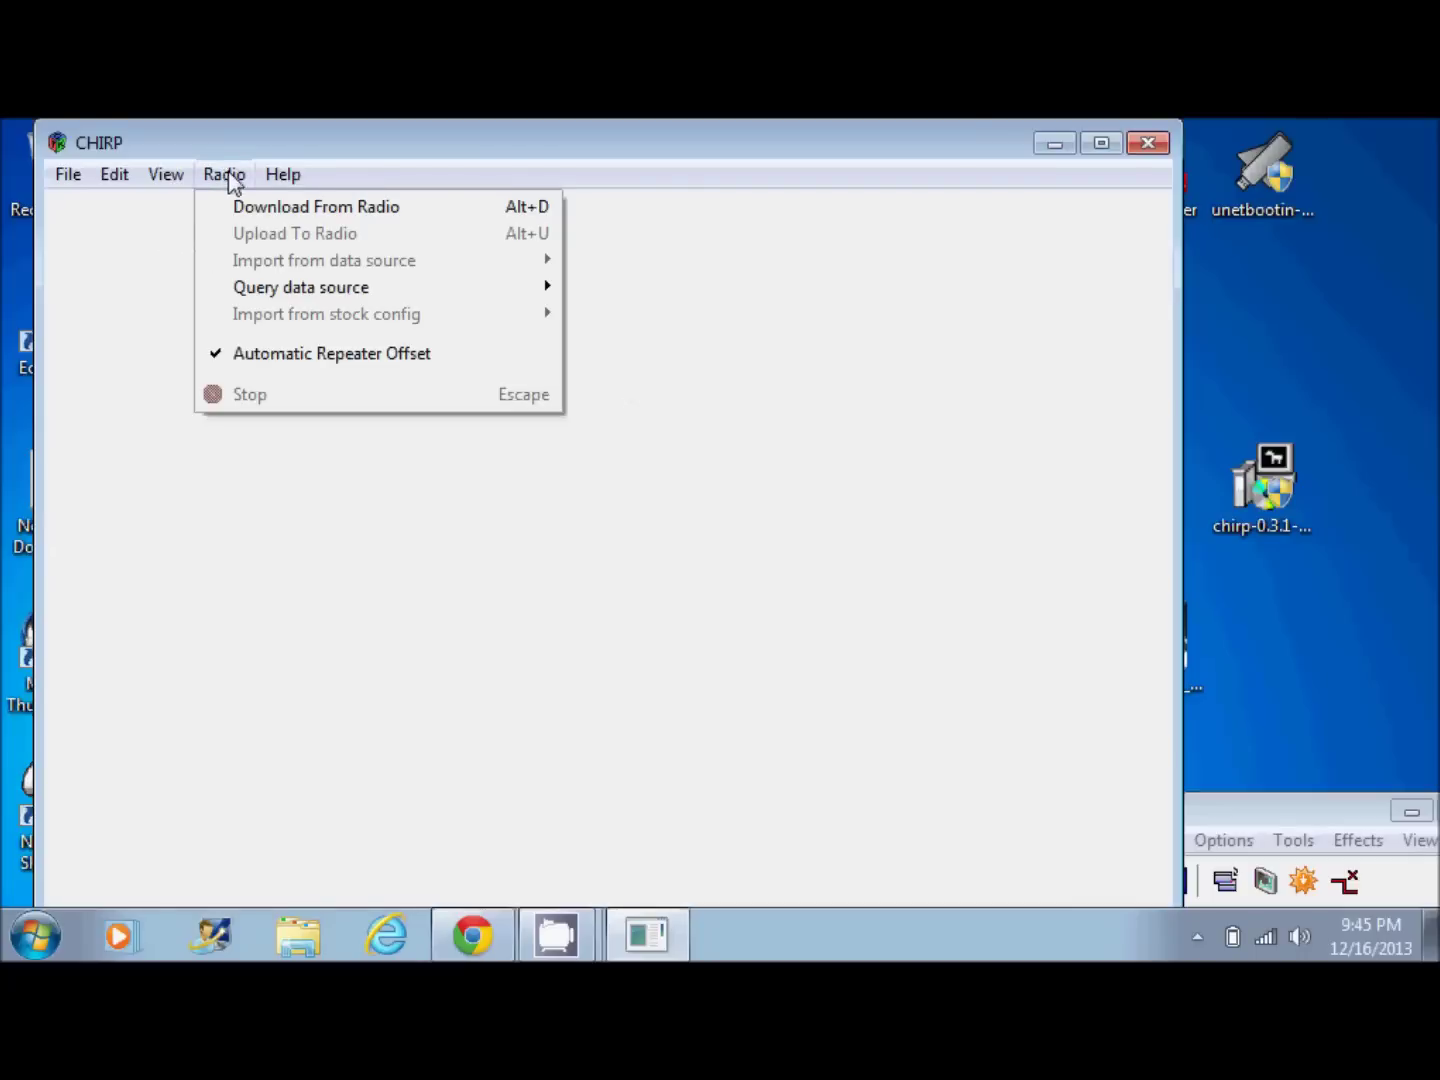
click(357, 211)
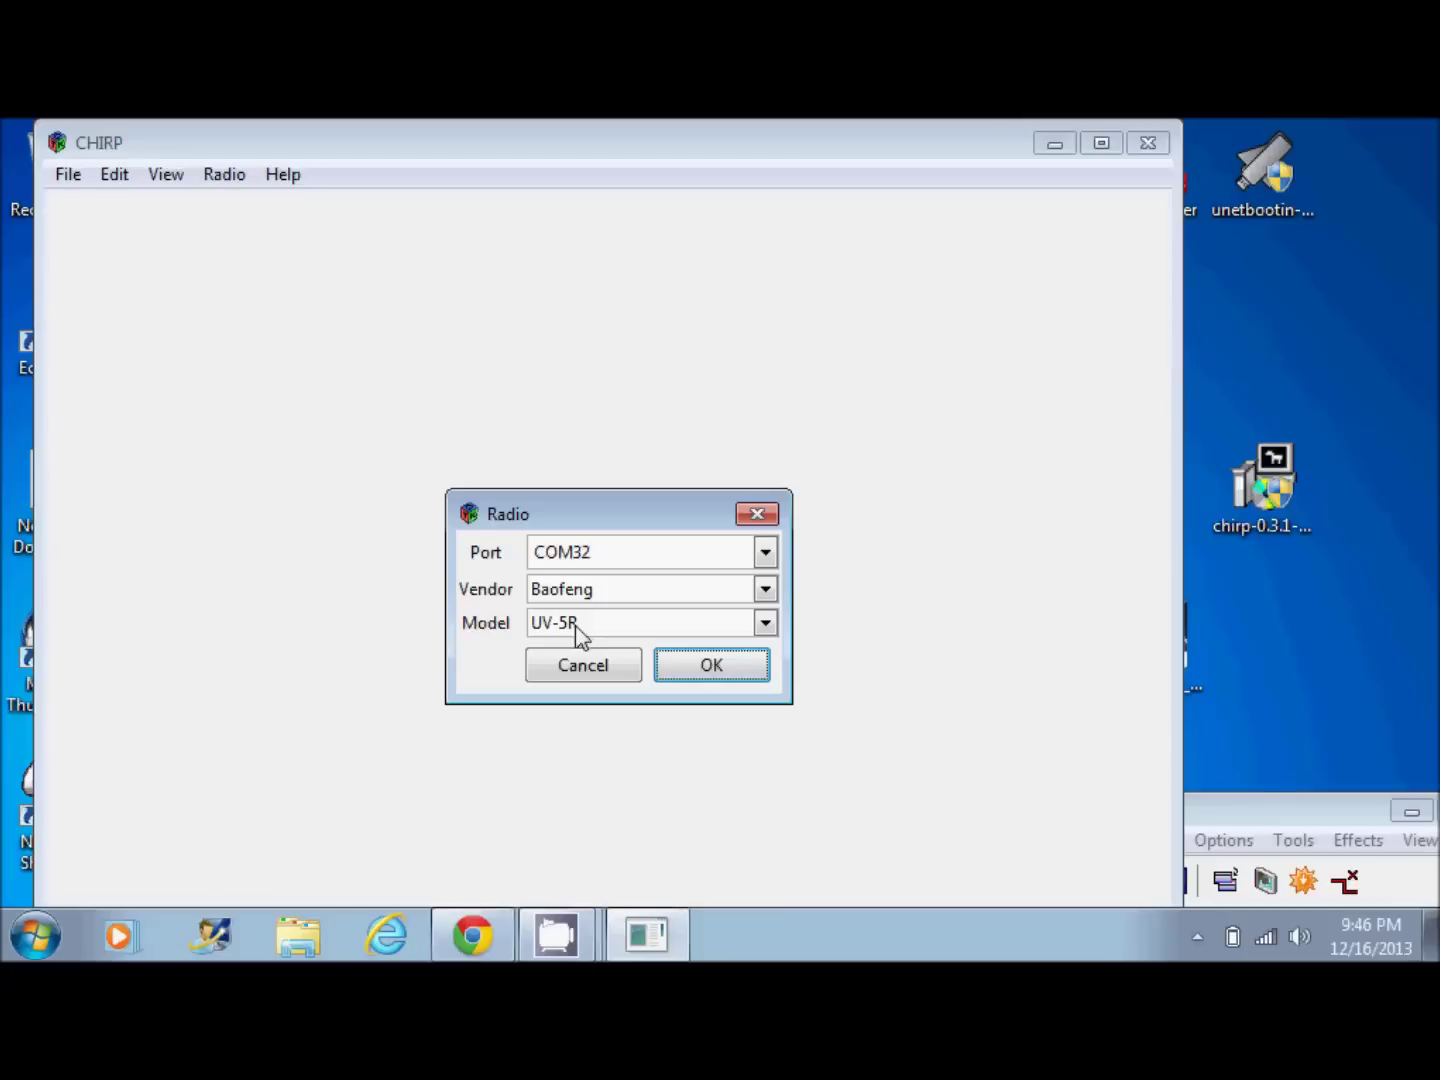
click(707, 675)
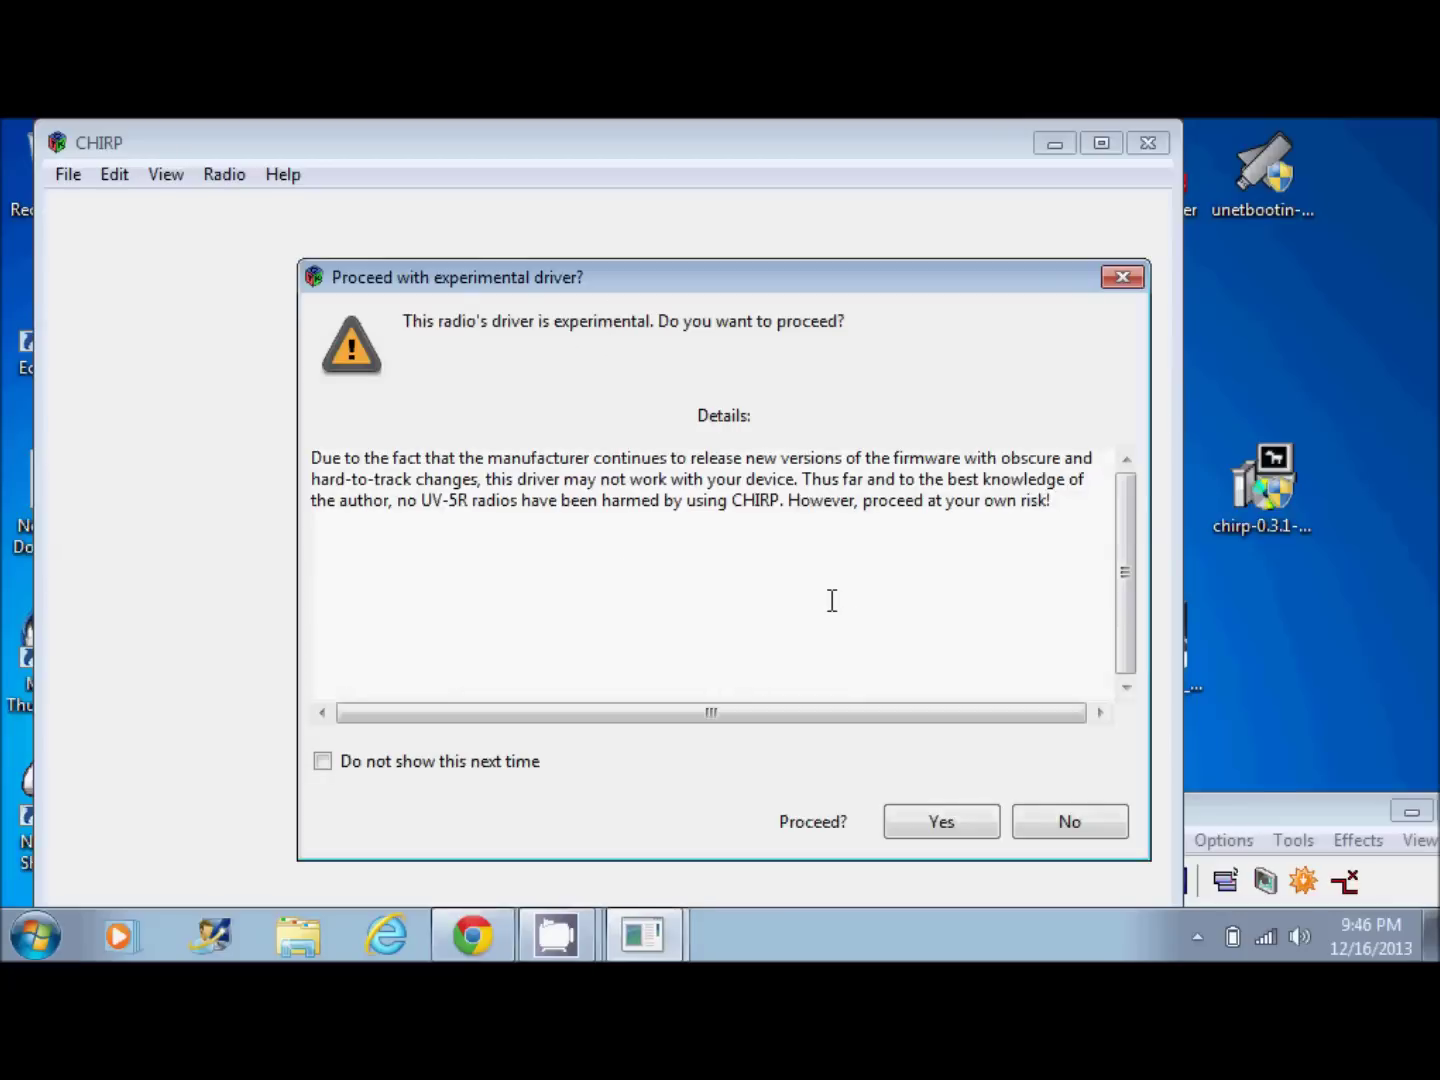
click(946, 824)
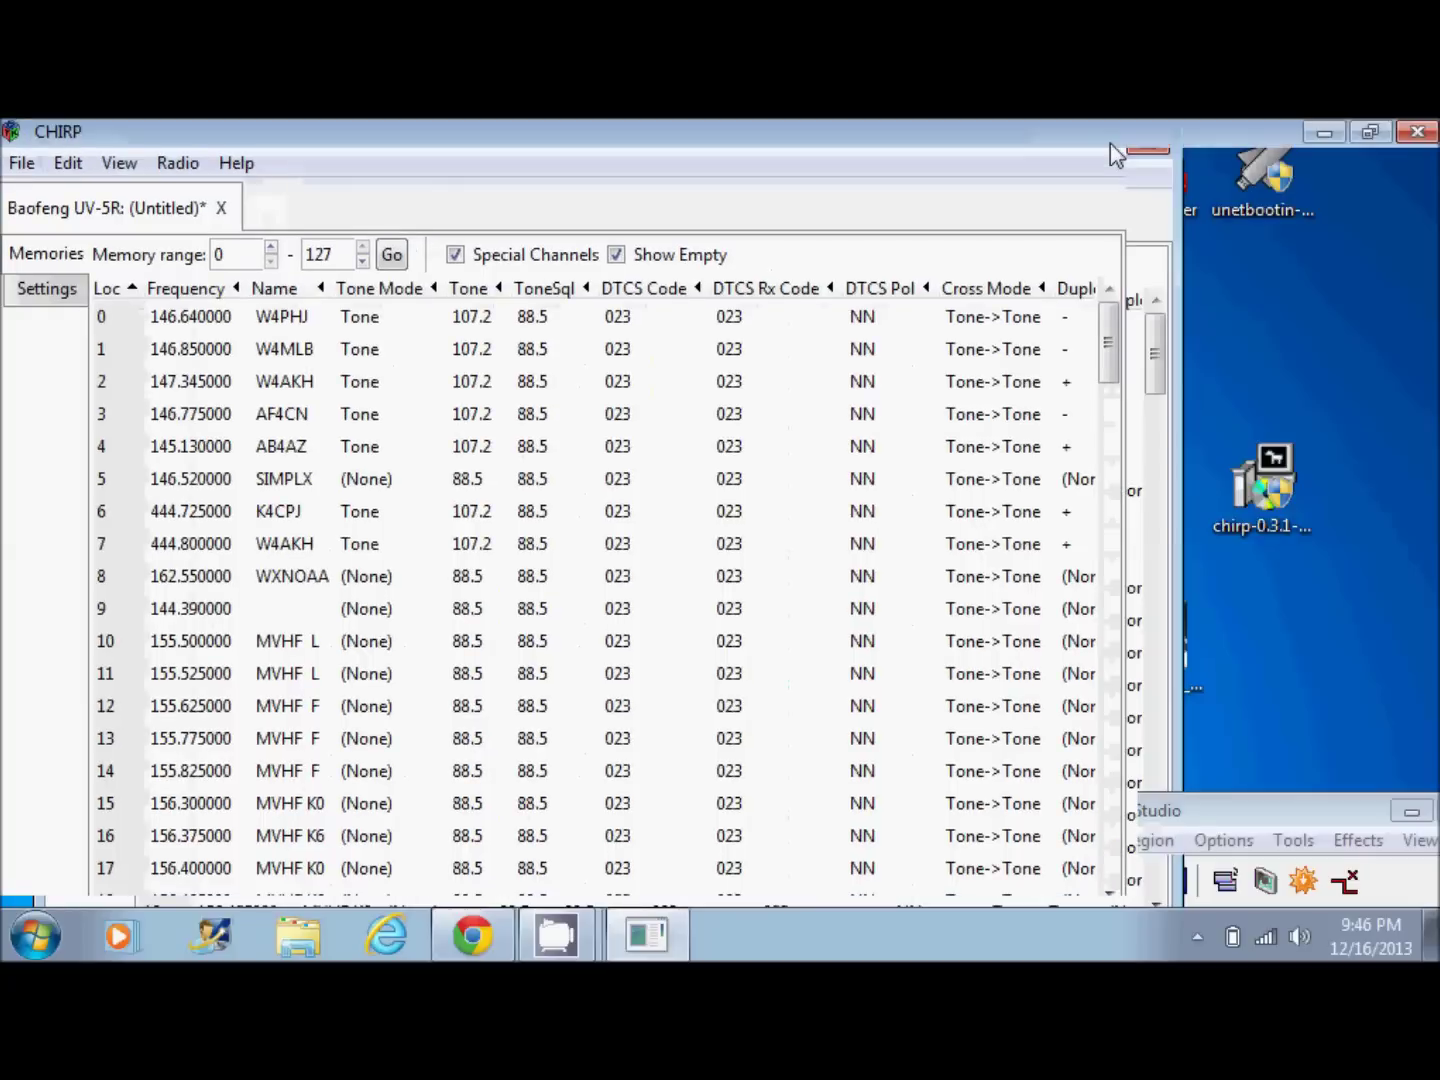
click(1101, 143)
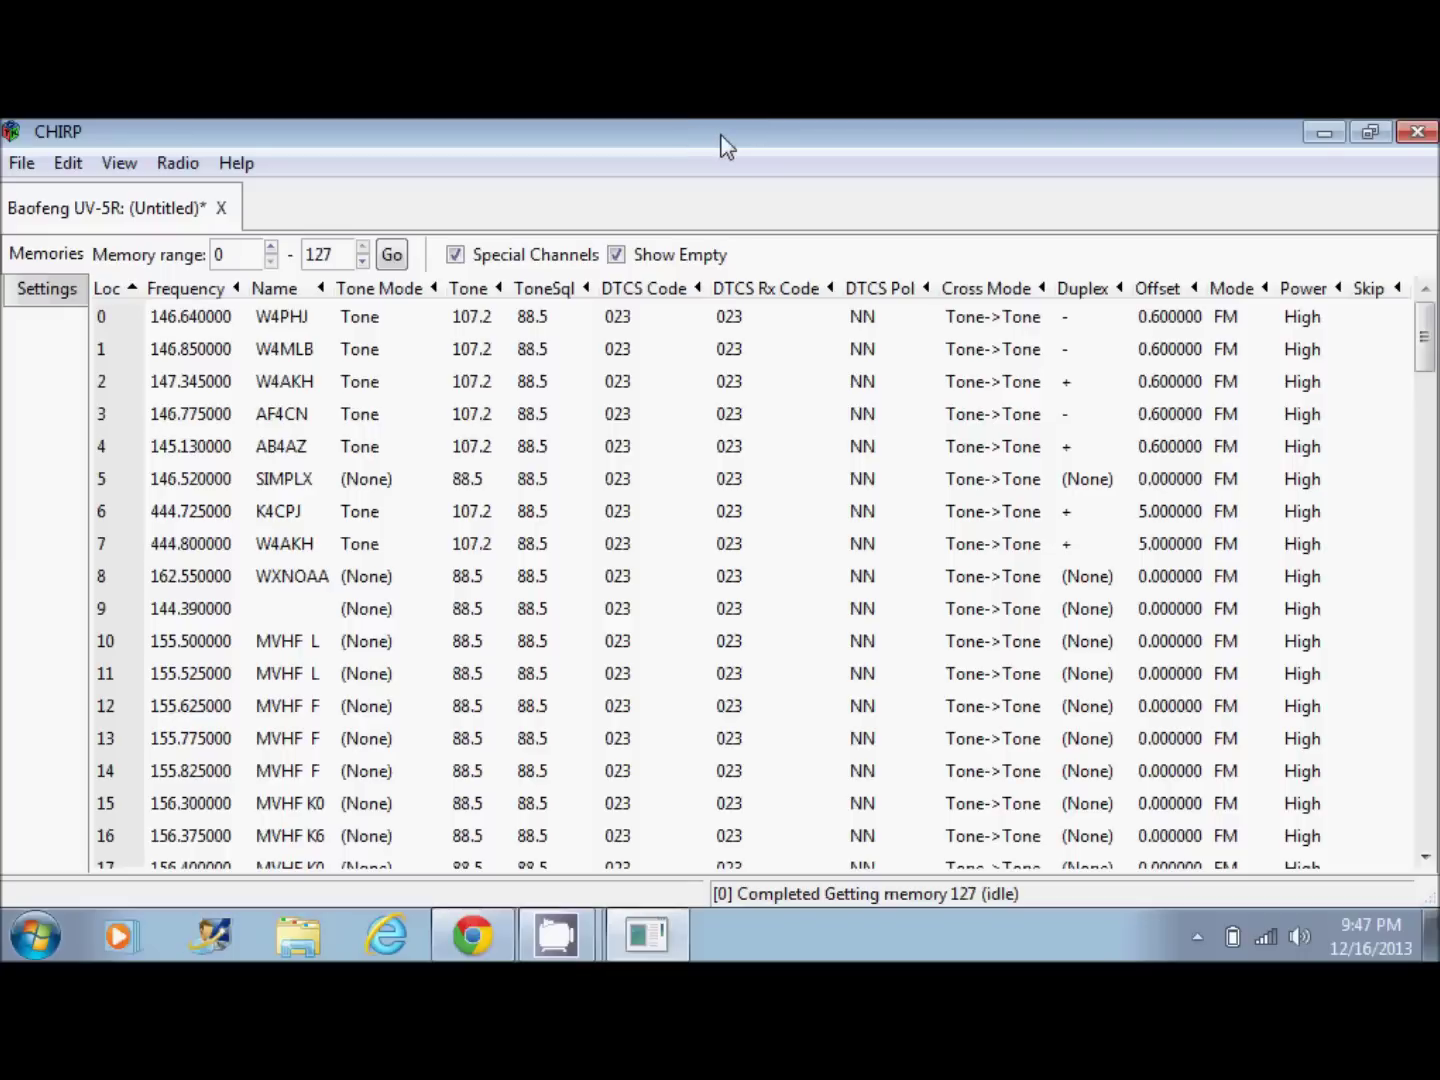
Create a new blank memory file alongside the downloaded radio image
click(20, 166)
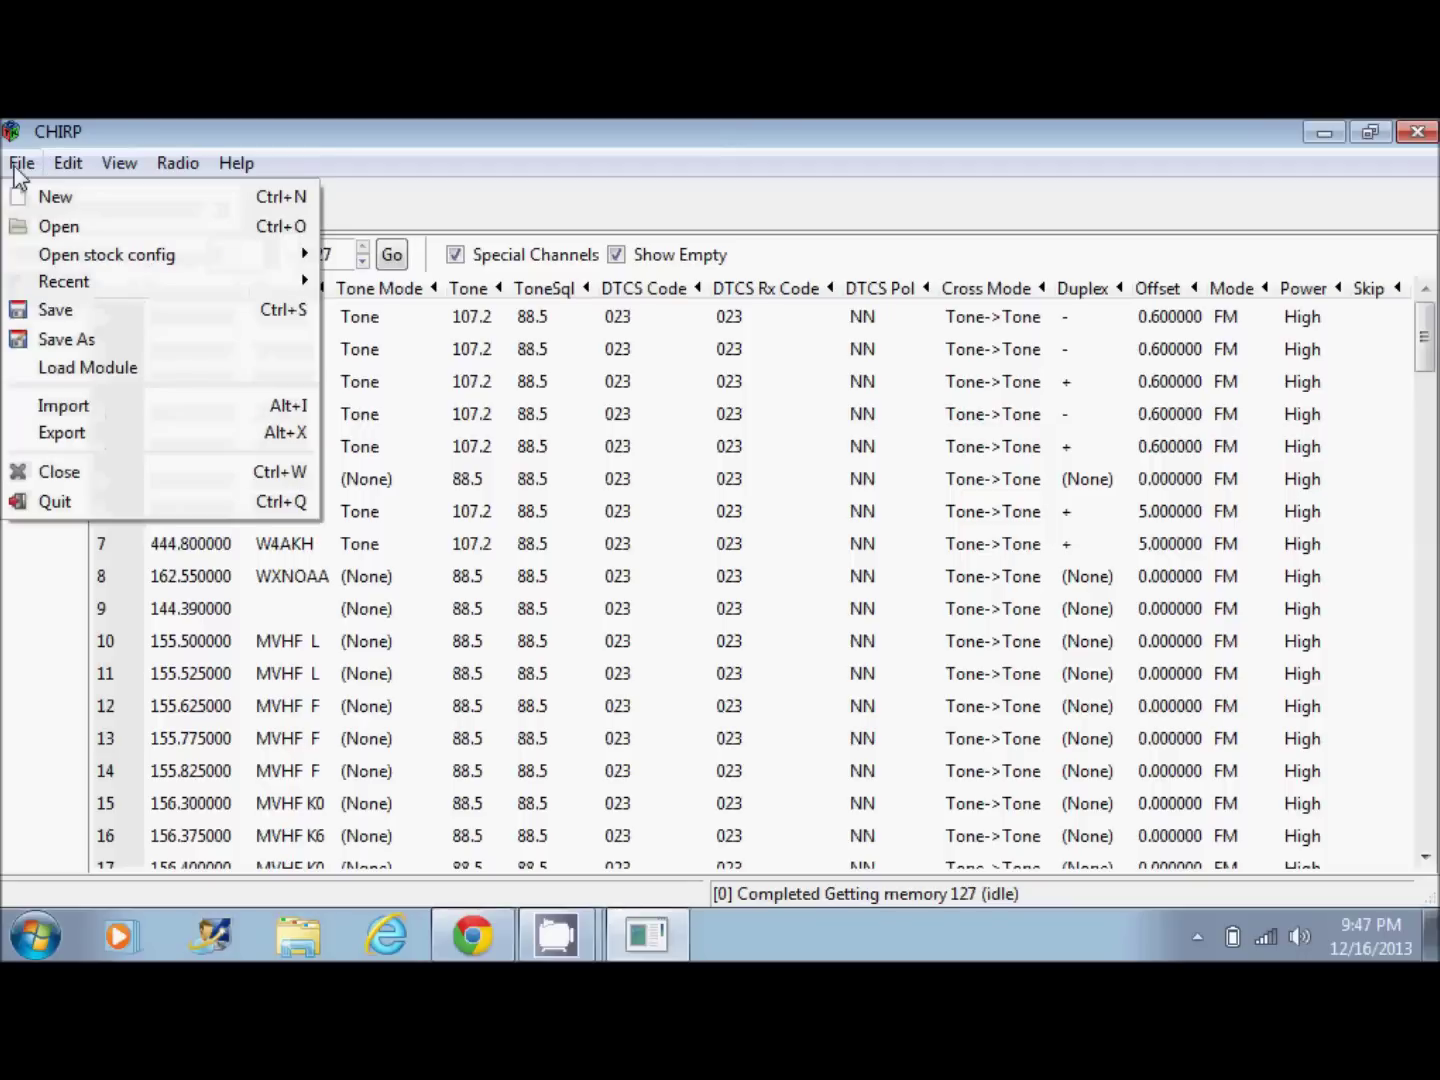
click(57, 198)
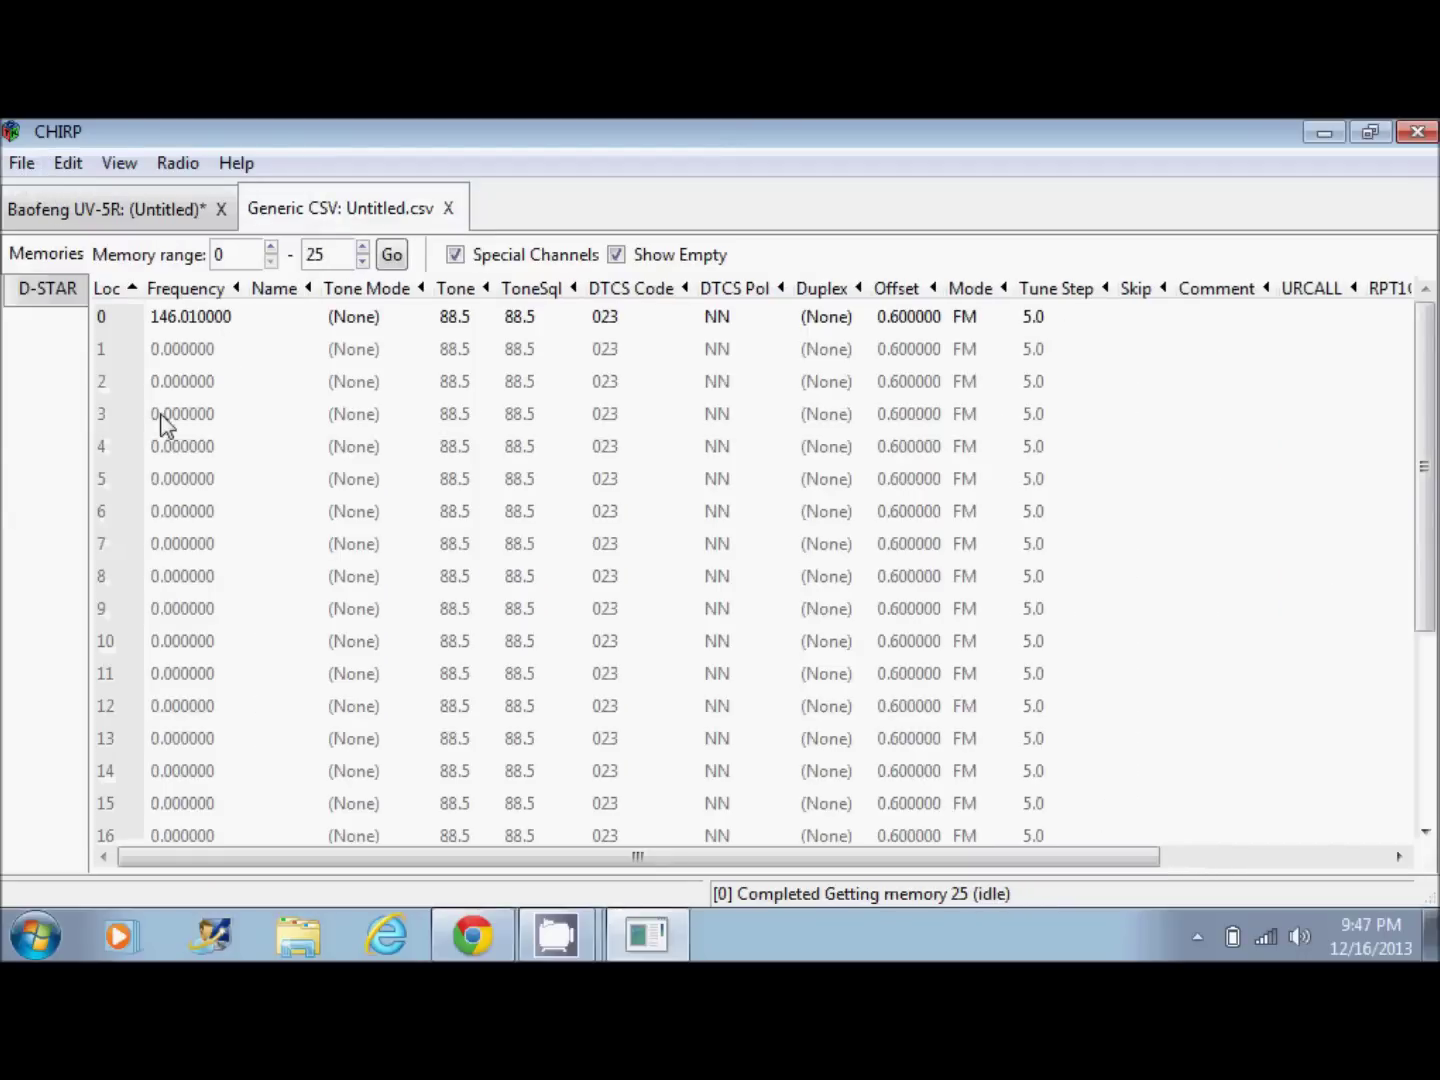
click(178, 163)
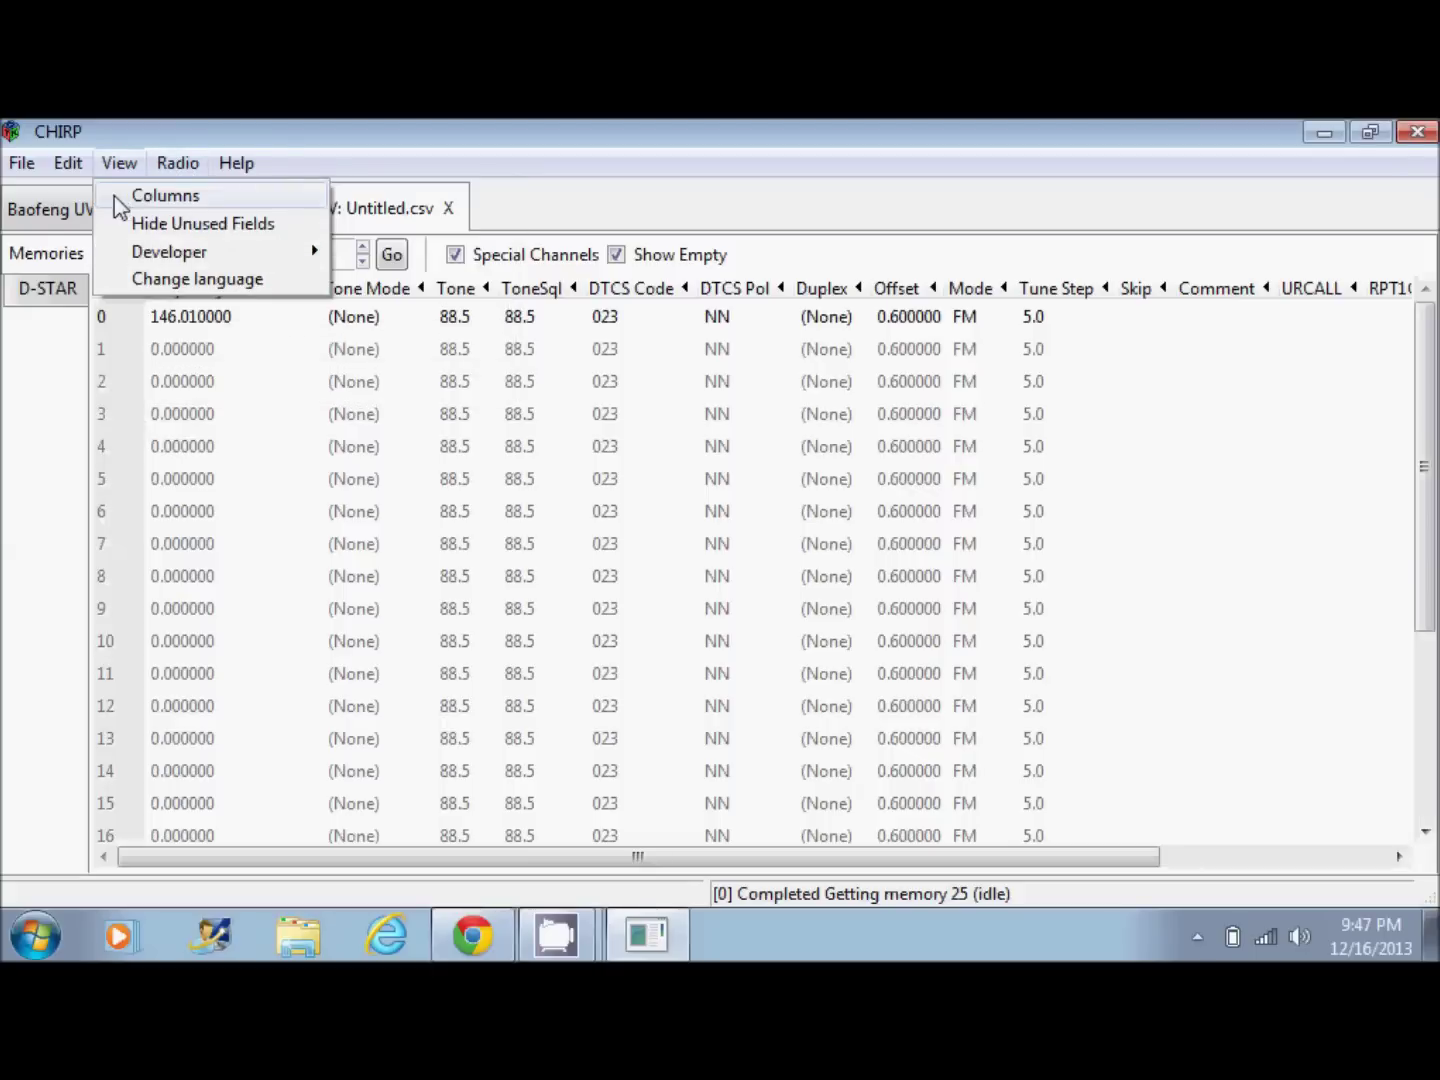
click(464, 131)
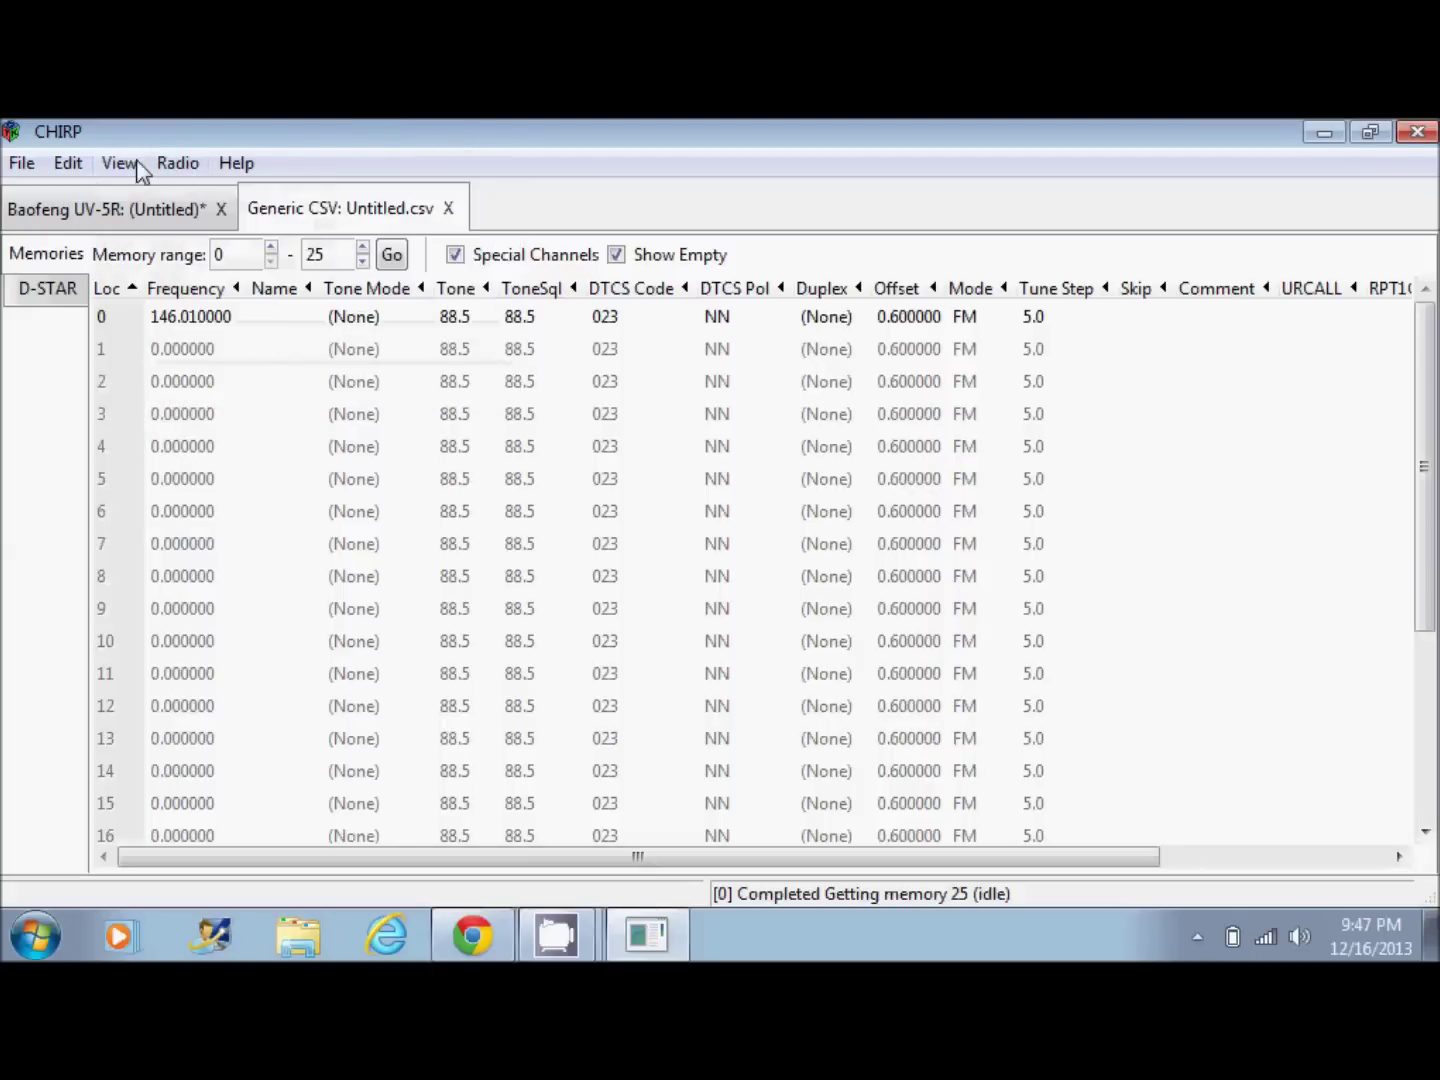
click(177, 163)
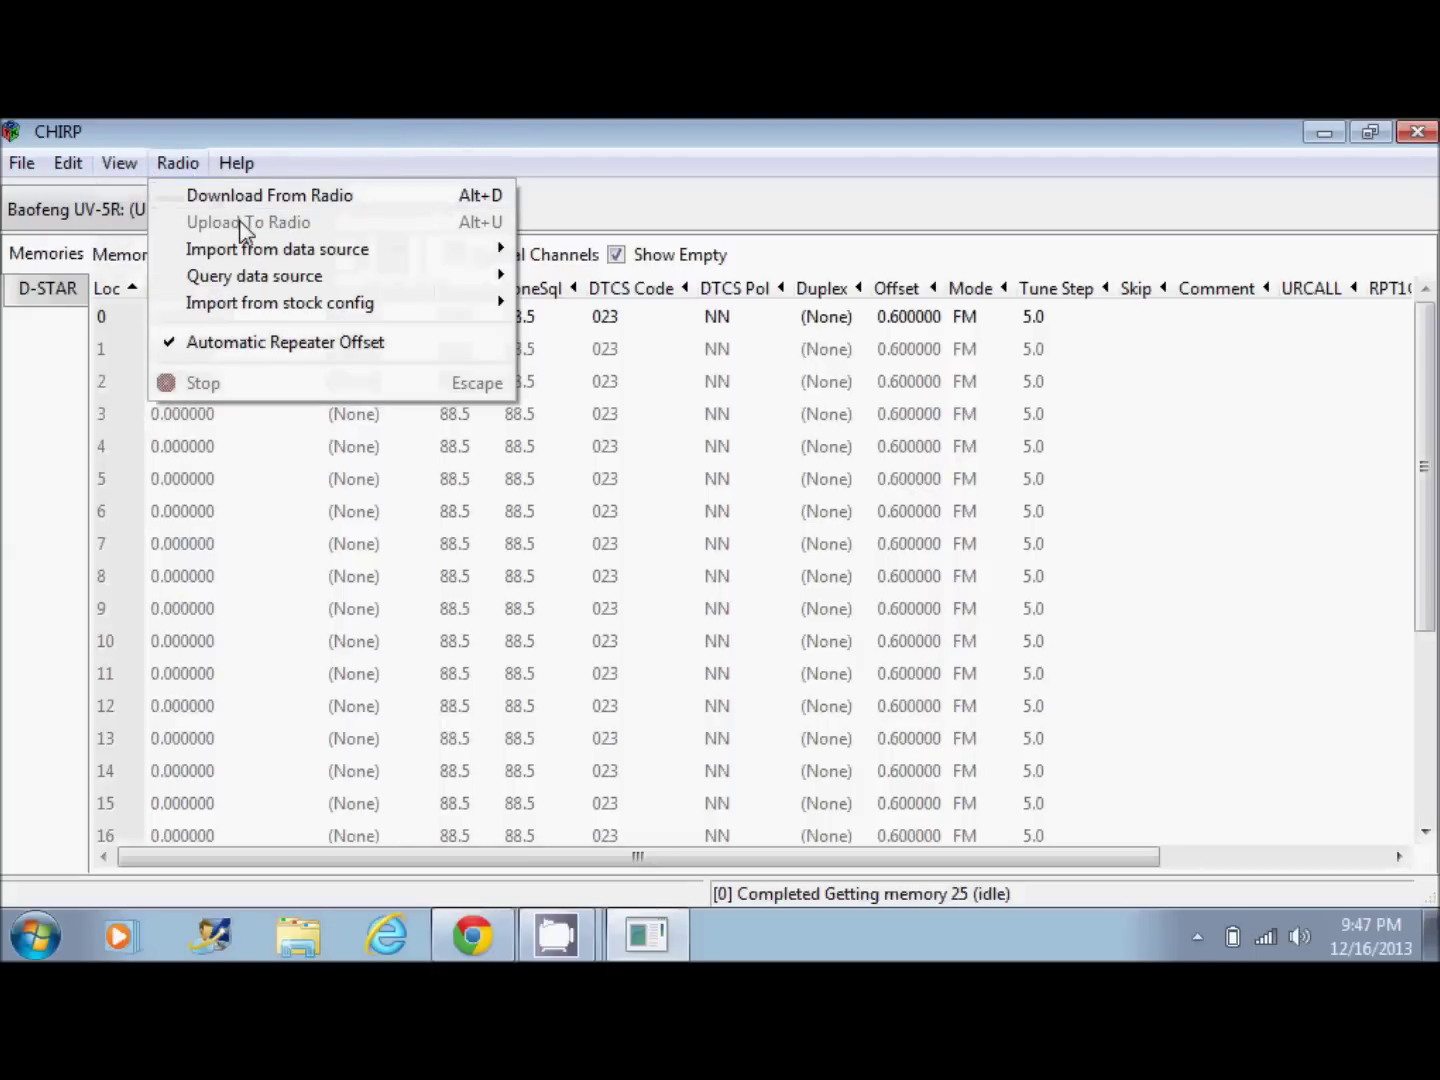
click(540, 141)
Return to the Baofeng UV-5R memory list and upload it to the radio on COM32, accepting the experimental driver
click(96, 214)
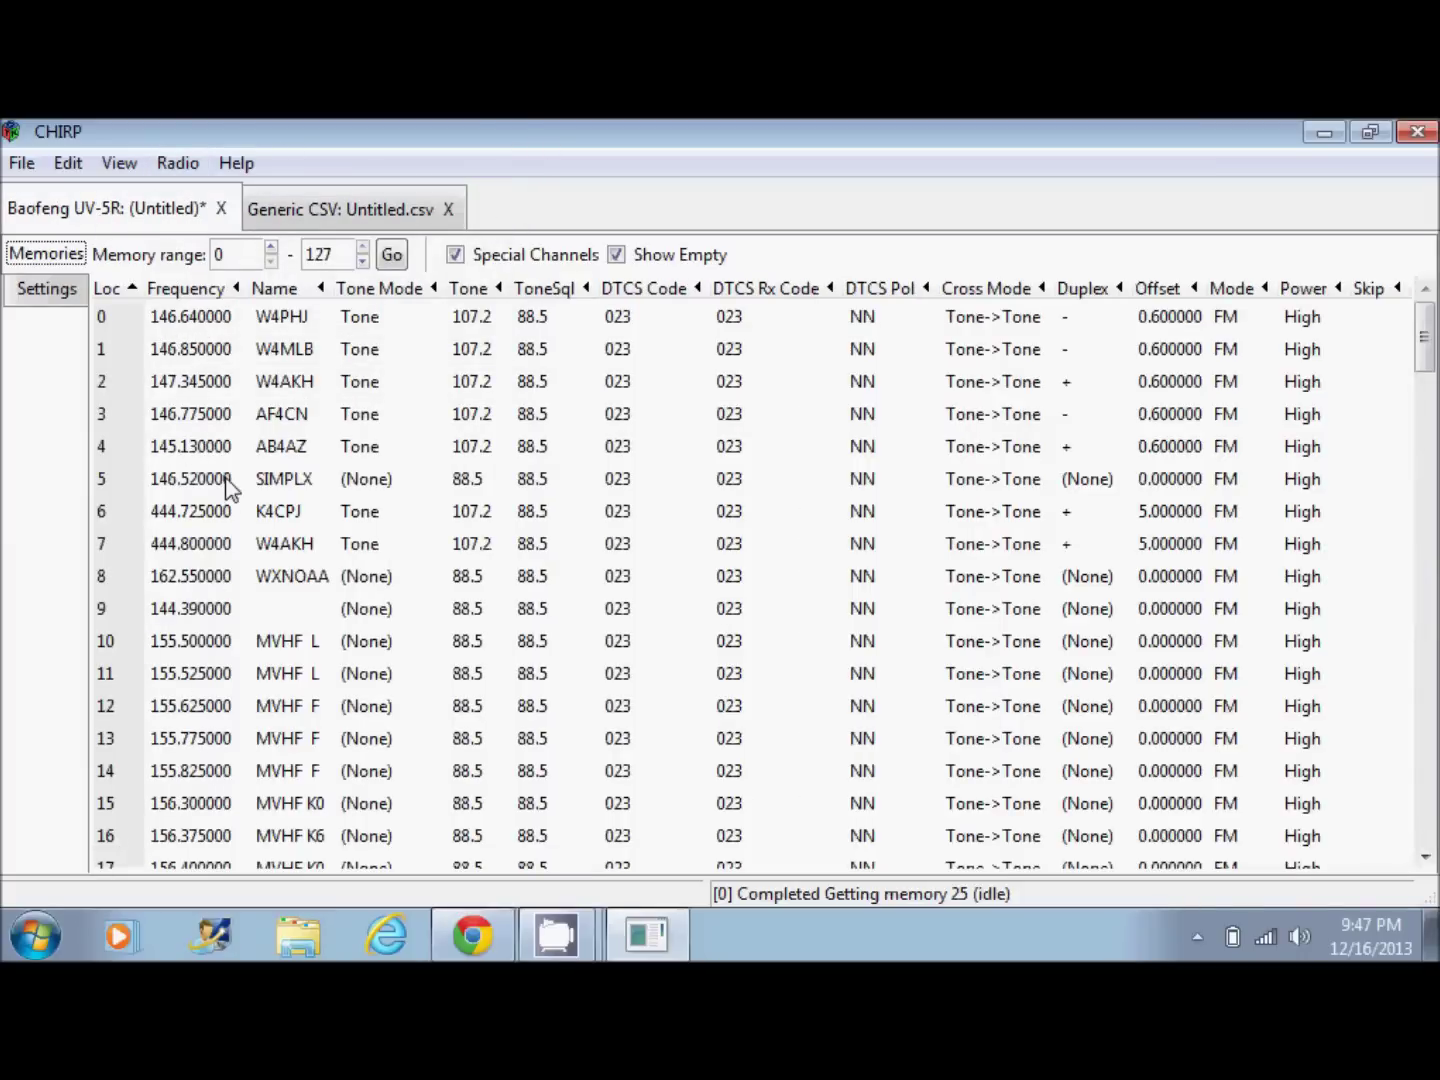
click(172, 164)
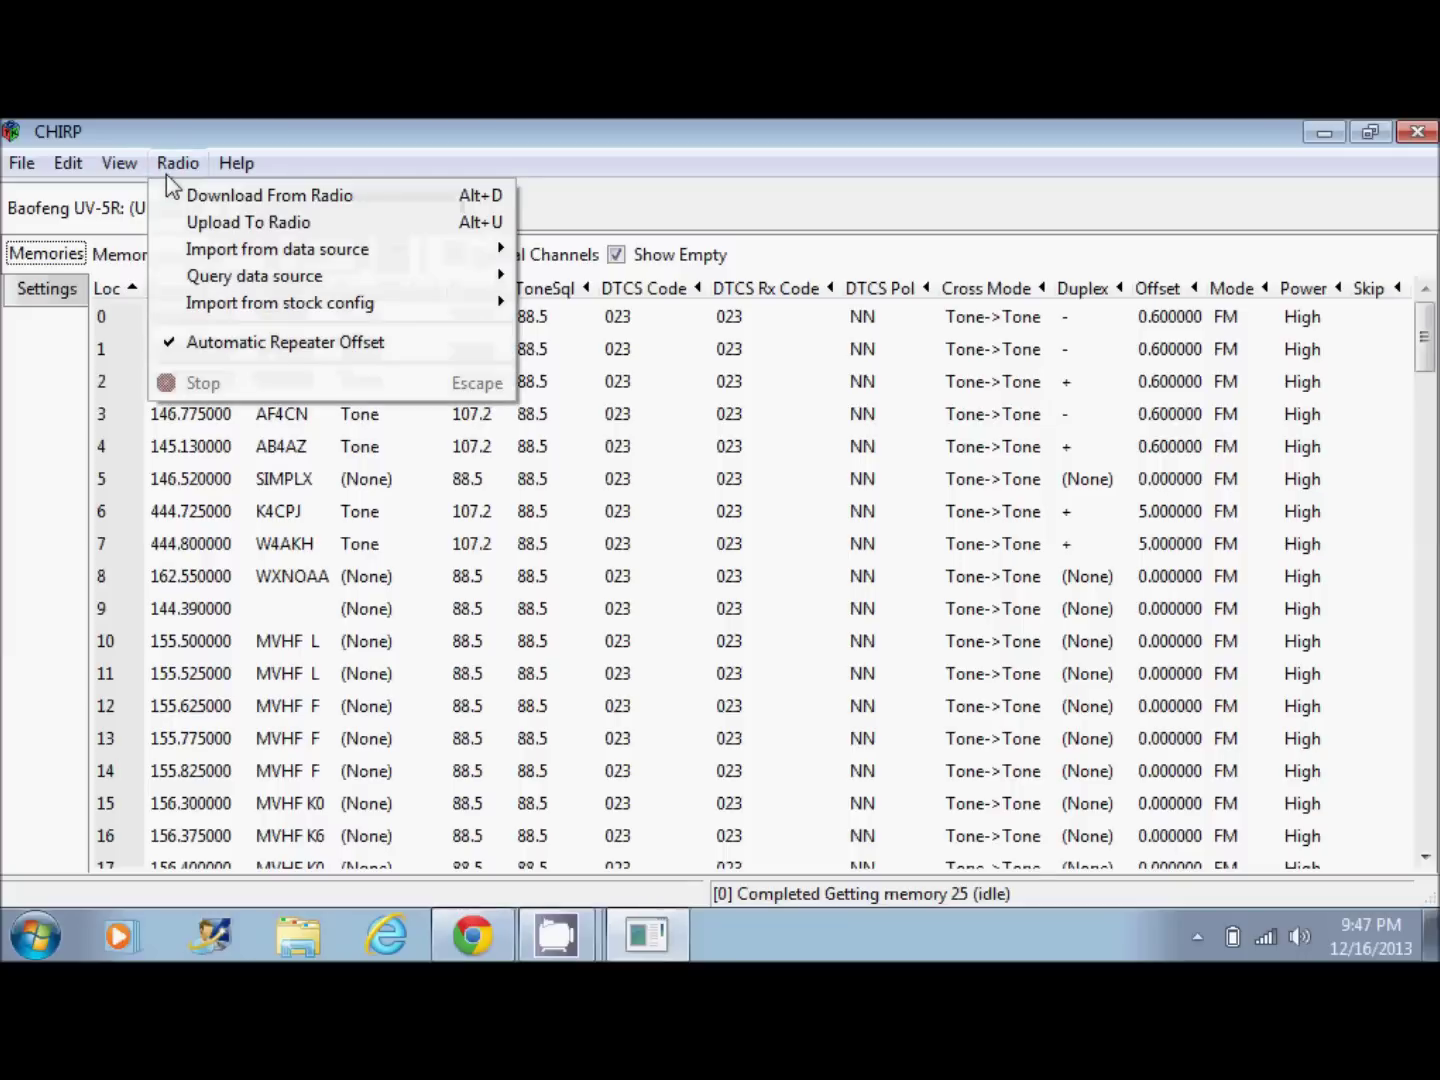
click(205, 222)
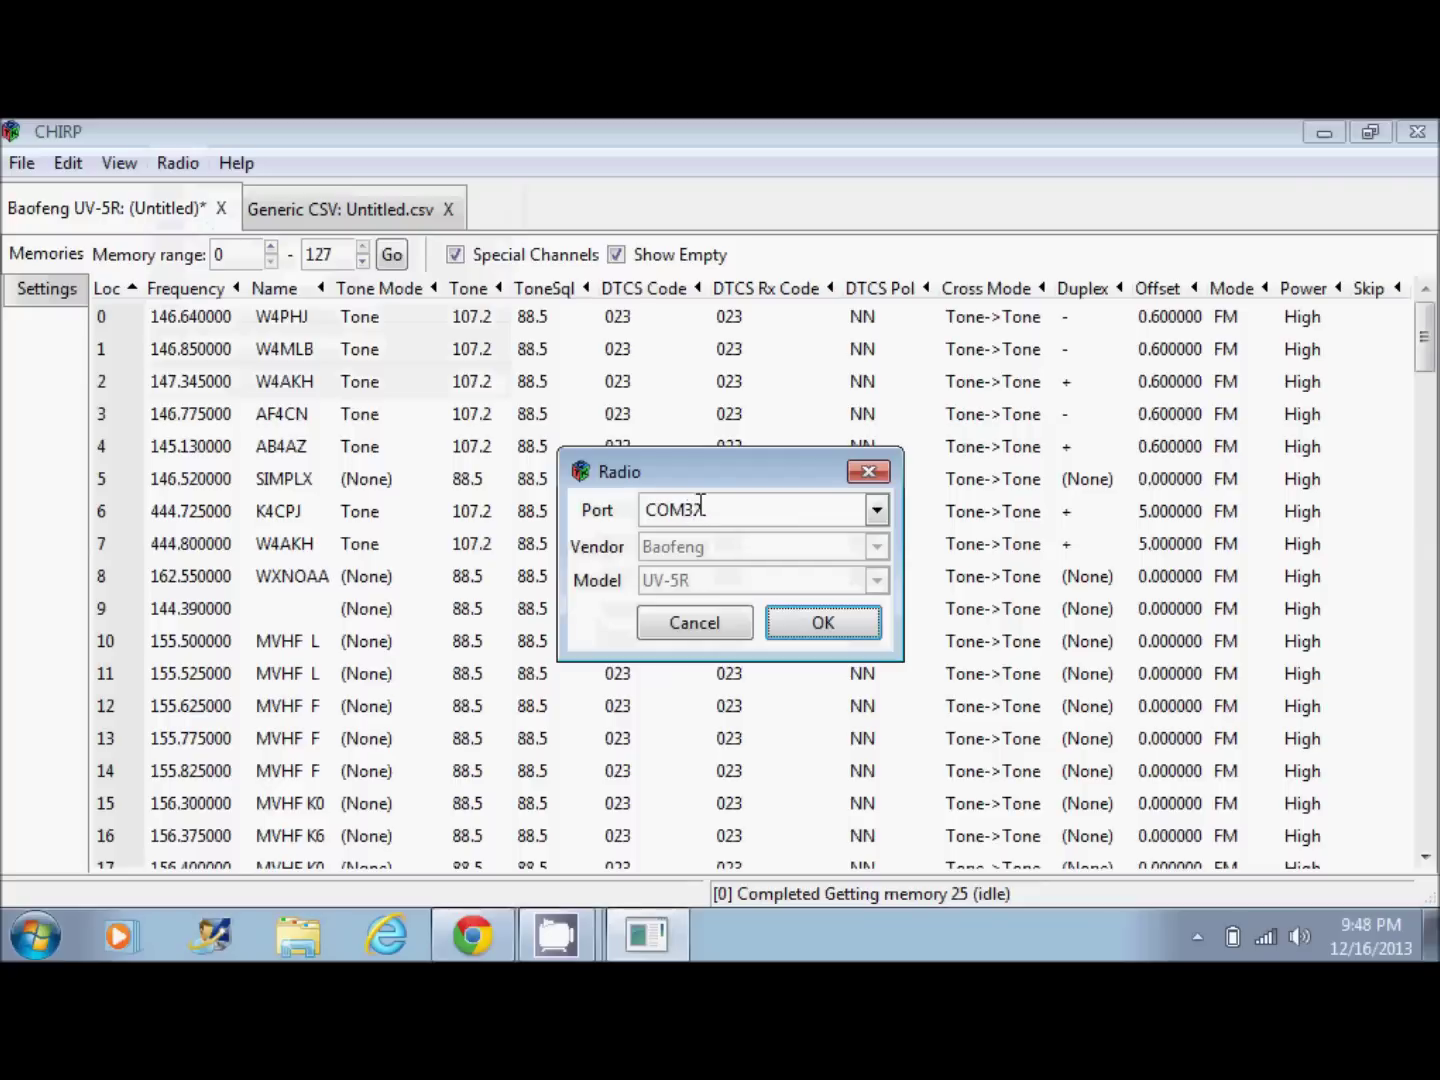
click(814, 625)
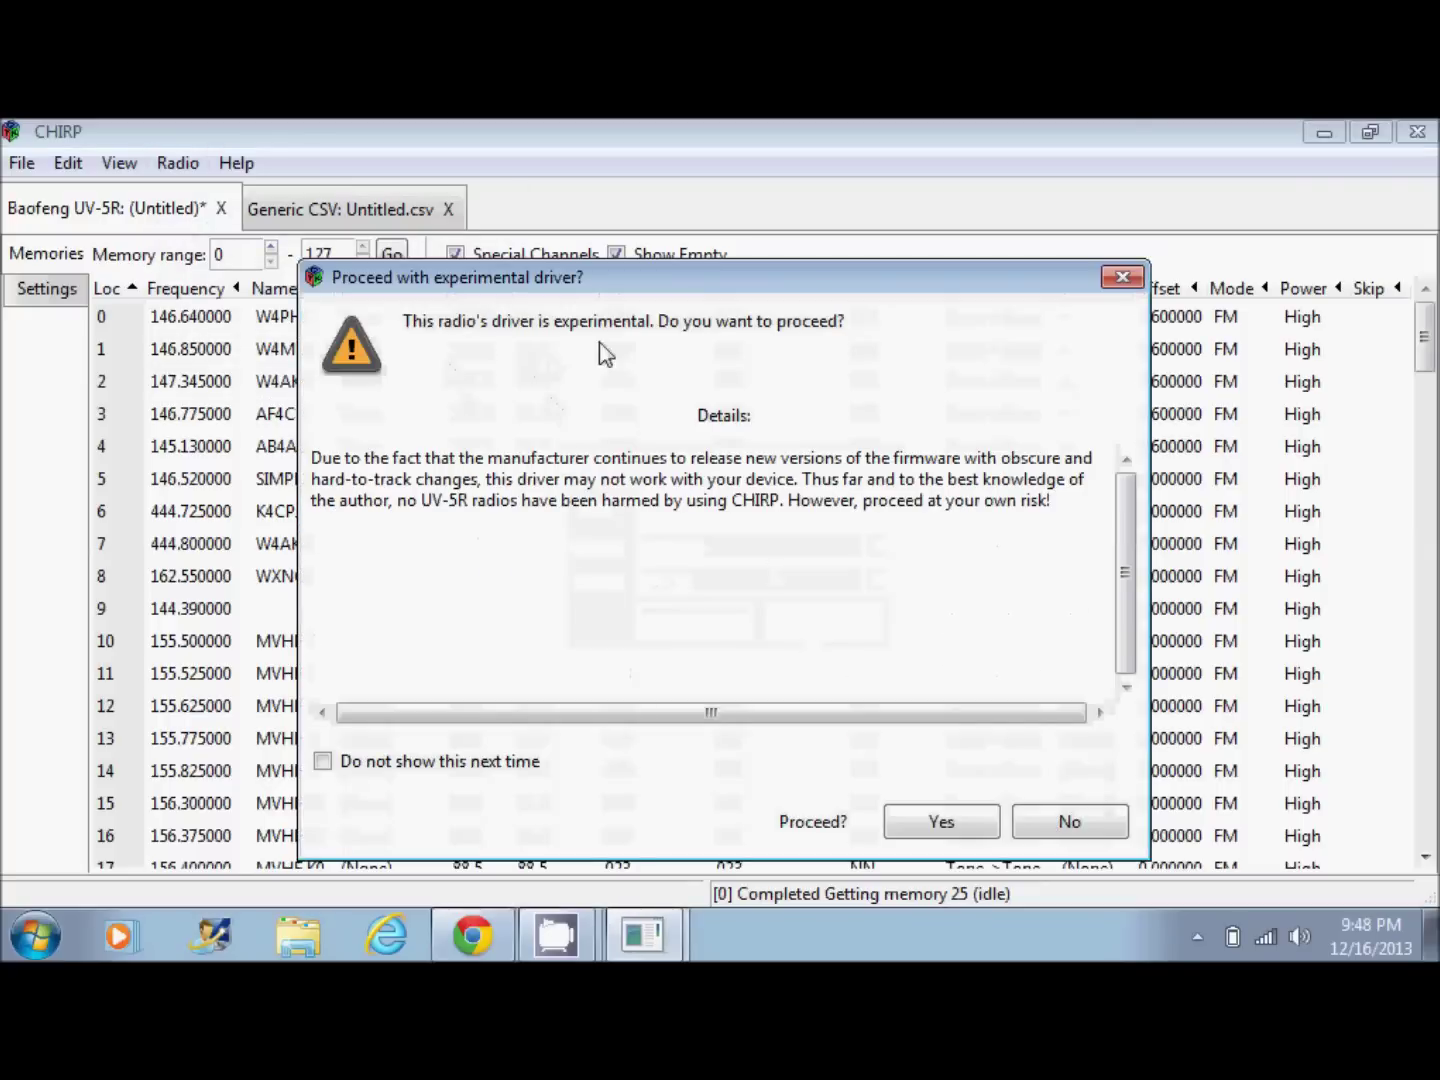
click(951, 831)
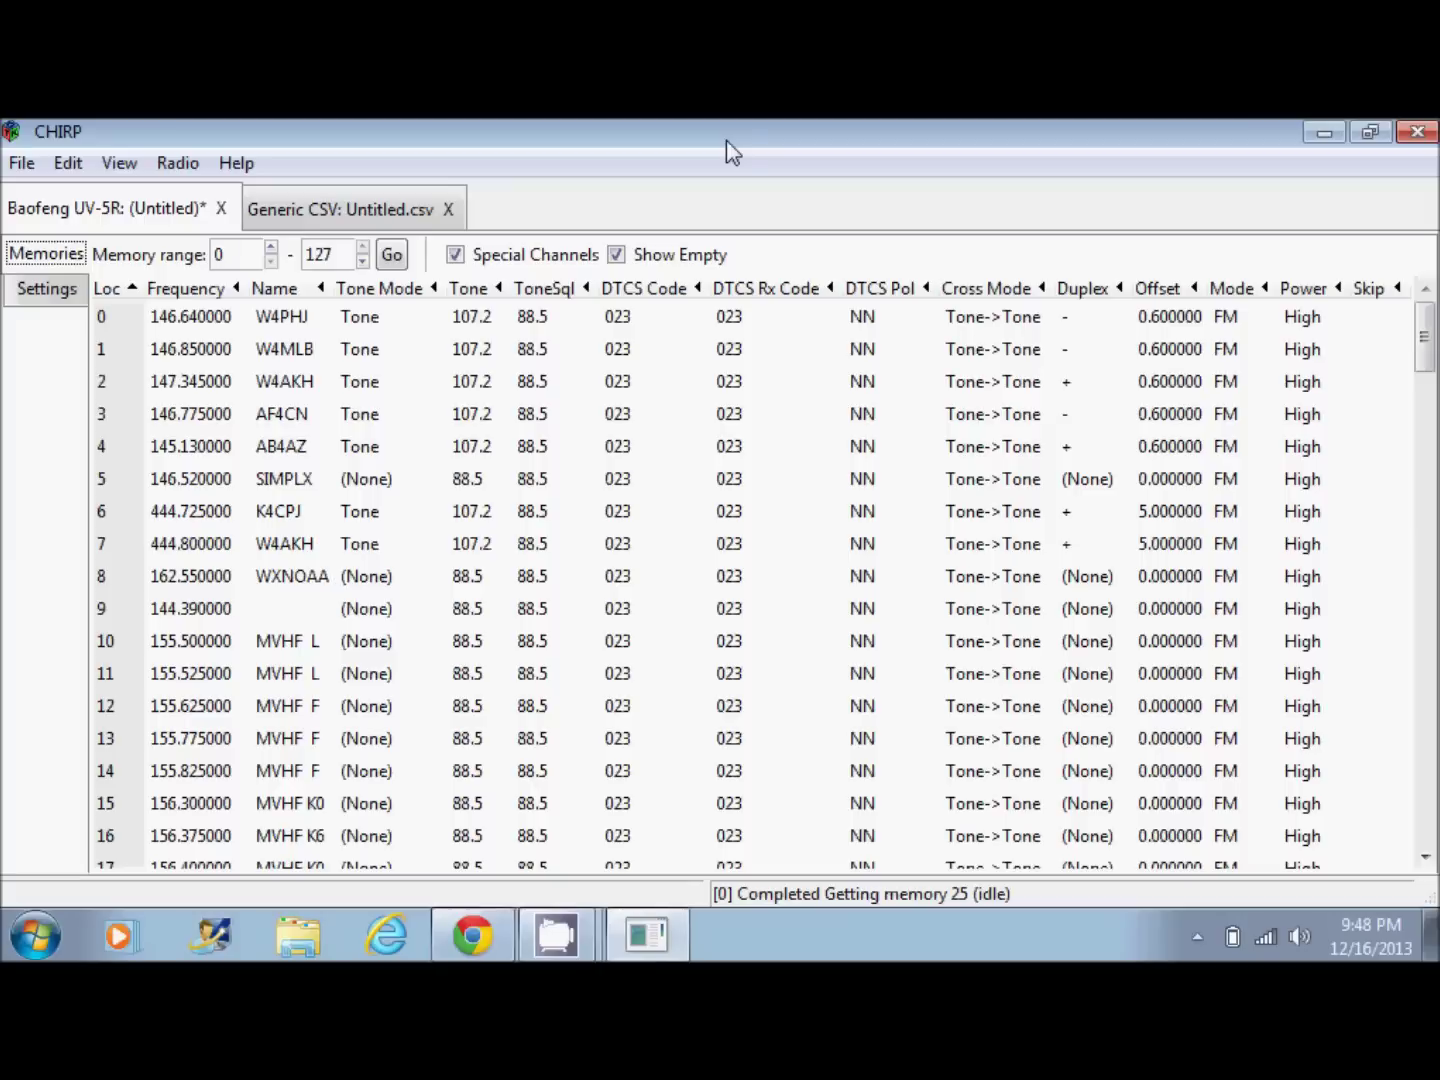
Examine the editable frequency and name of memory 0 and the choices available for its tone mode and tone
click(190, 322)
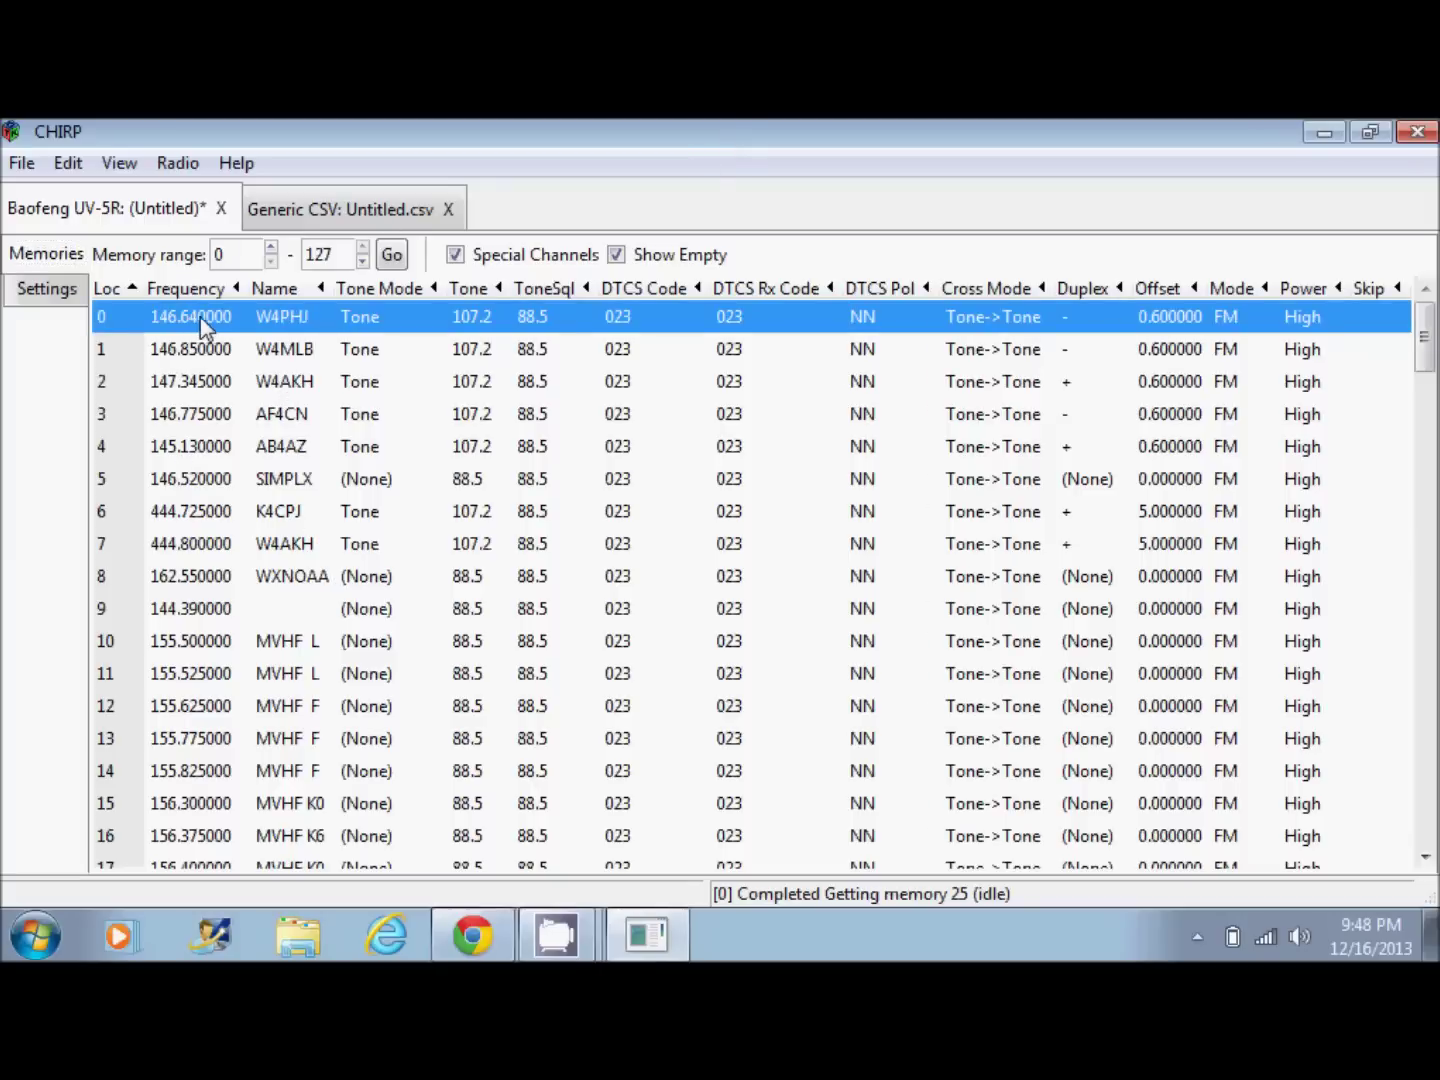
click(200, 317)
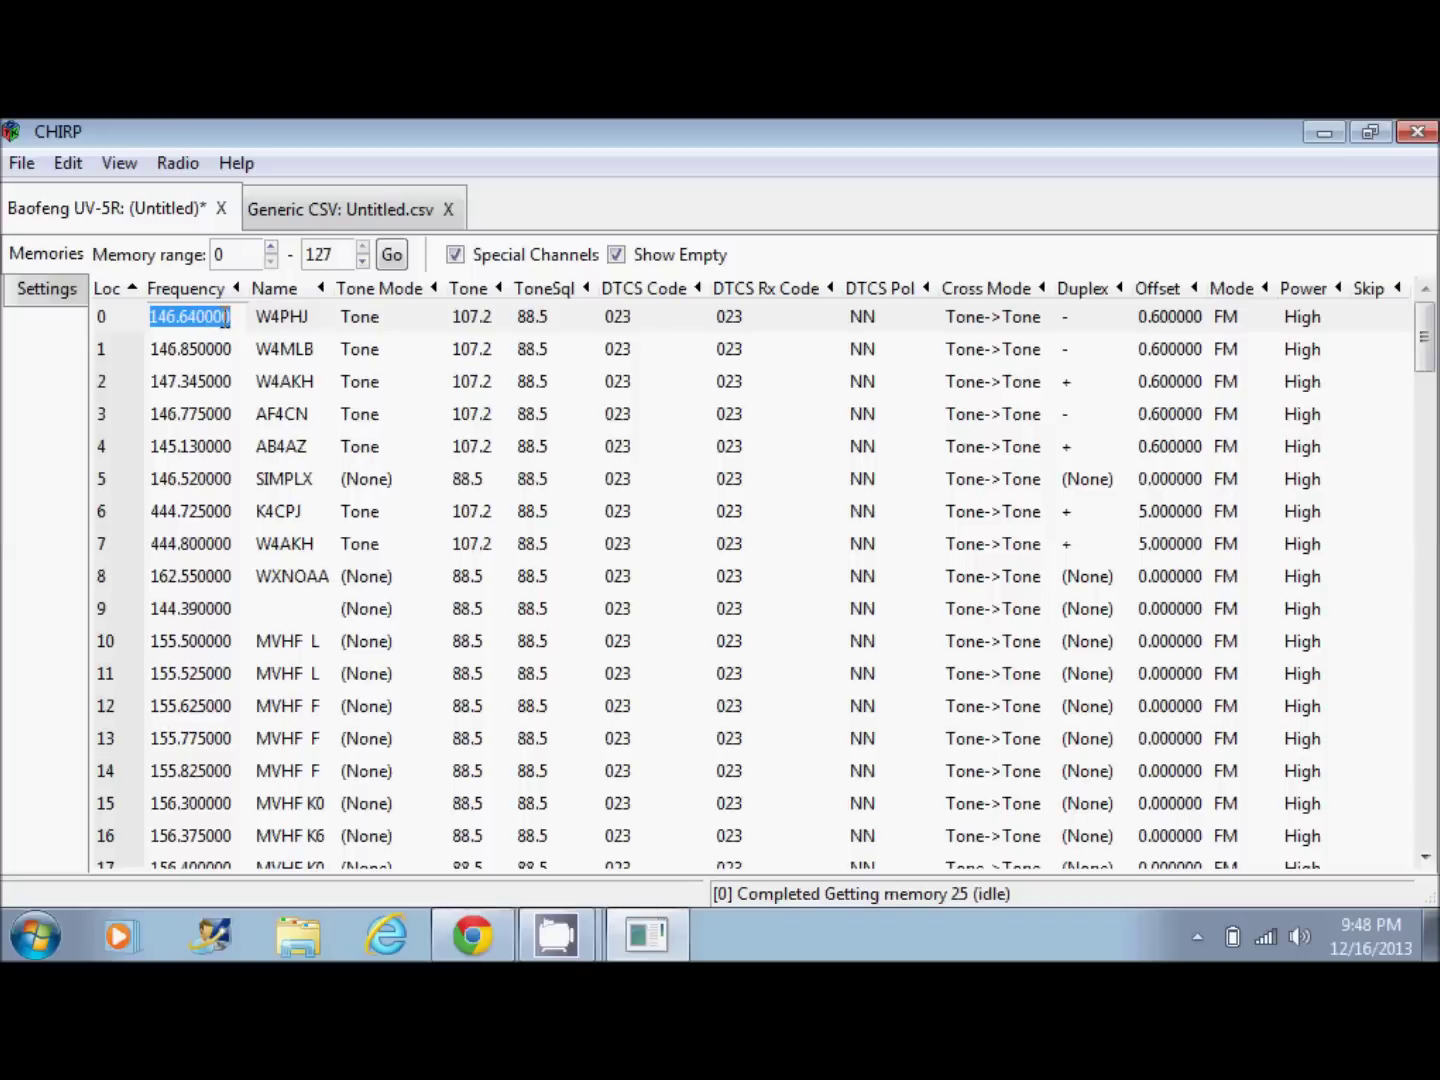
click(284, 319)
click(283, 321)
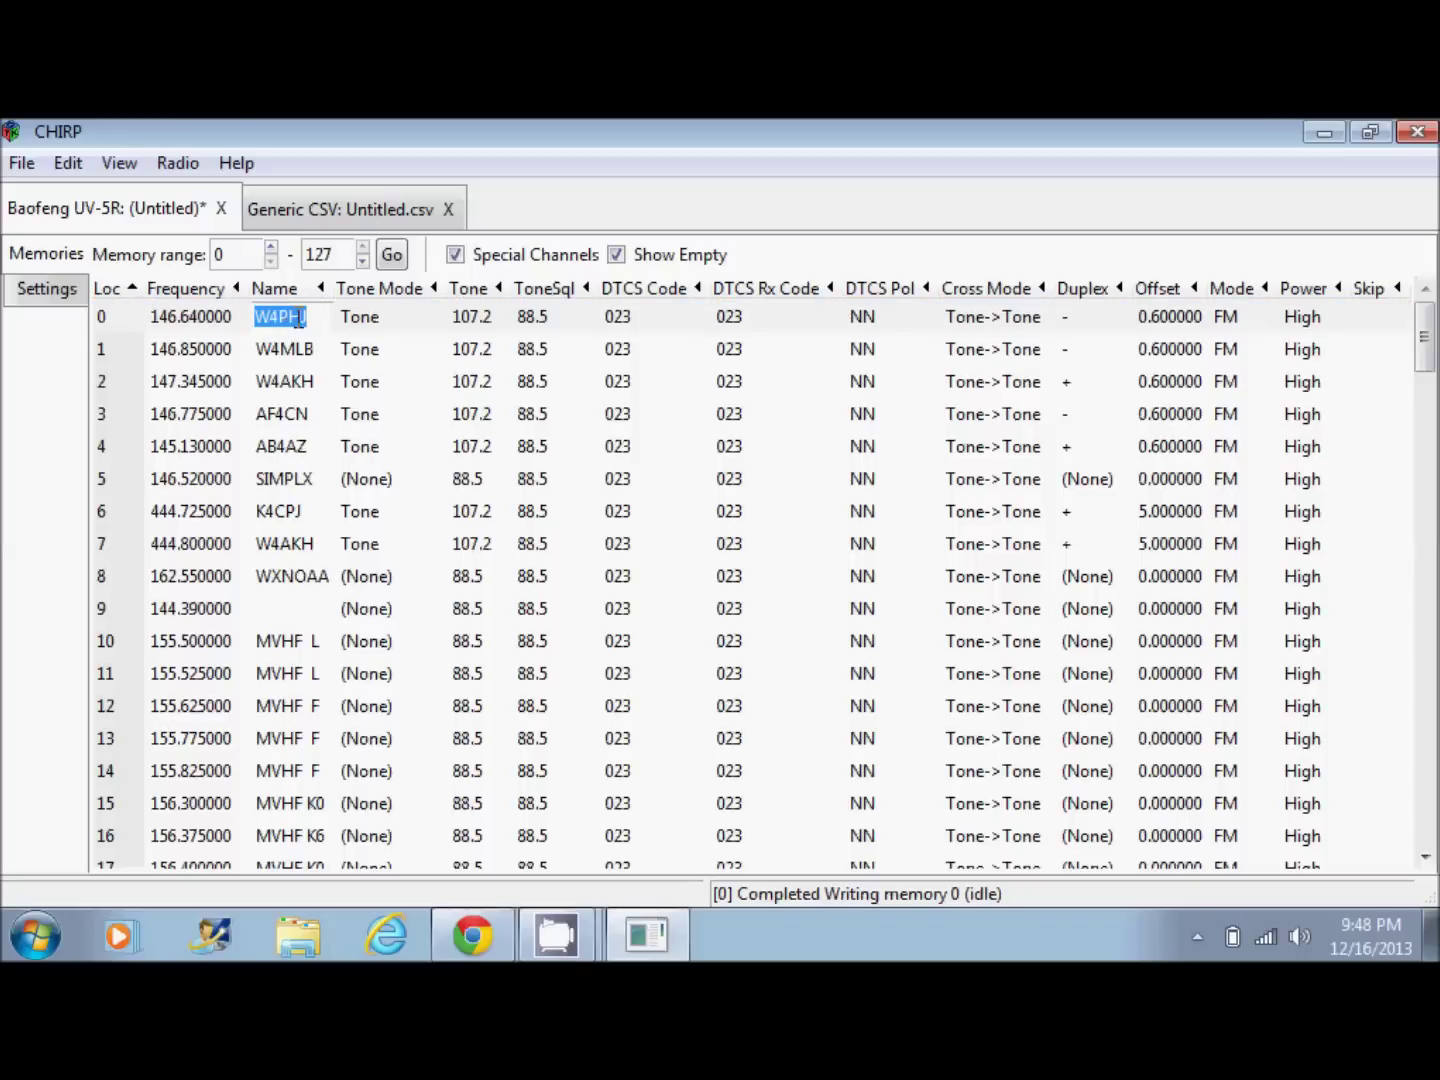
click(364, 325)
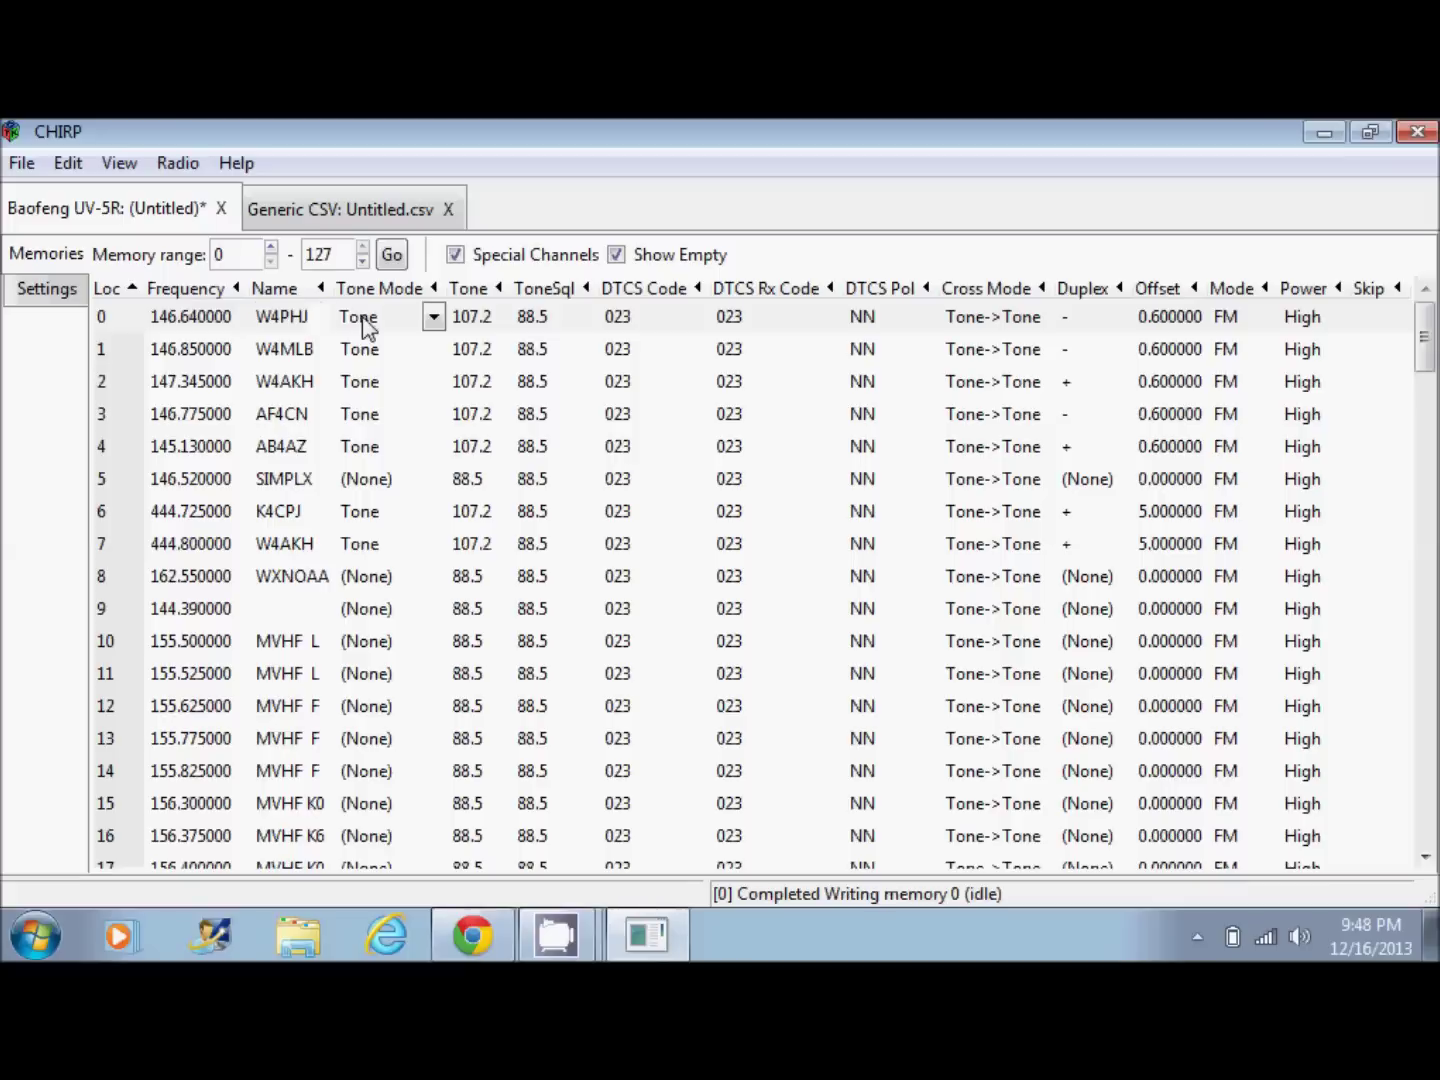
click(434, 318)
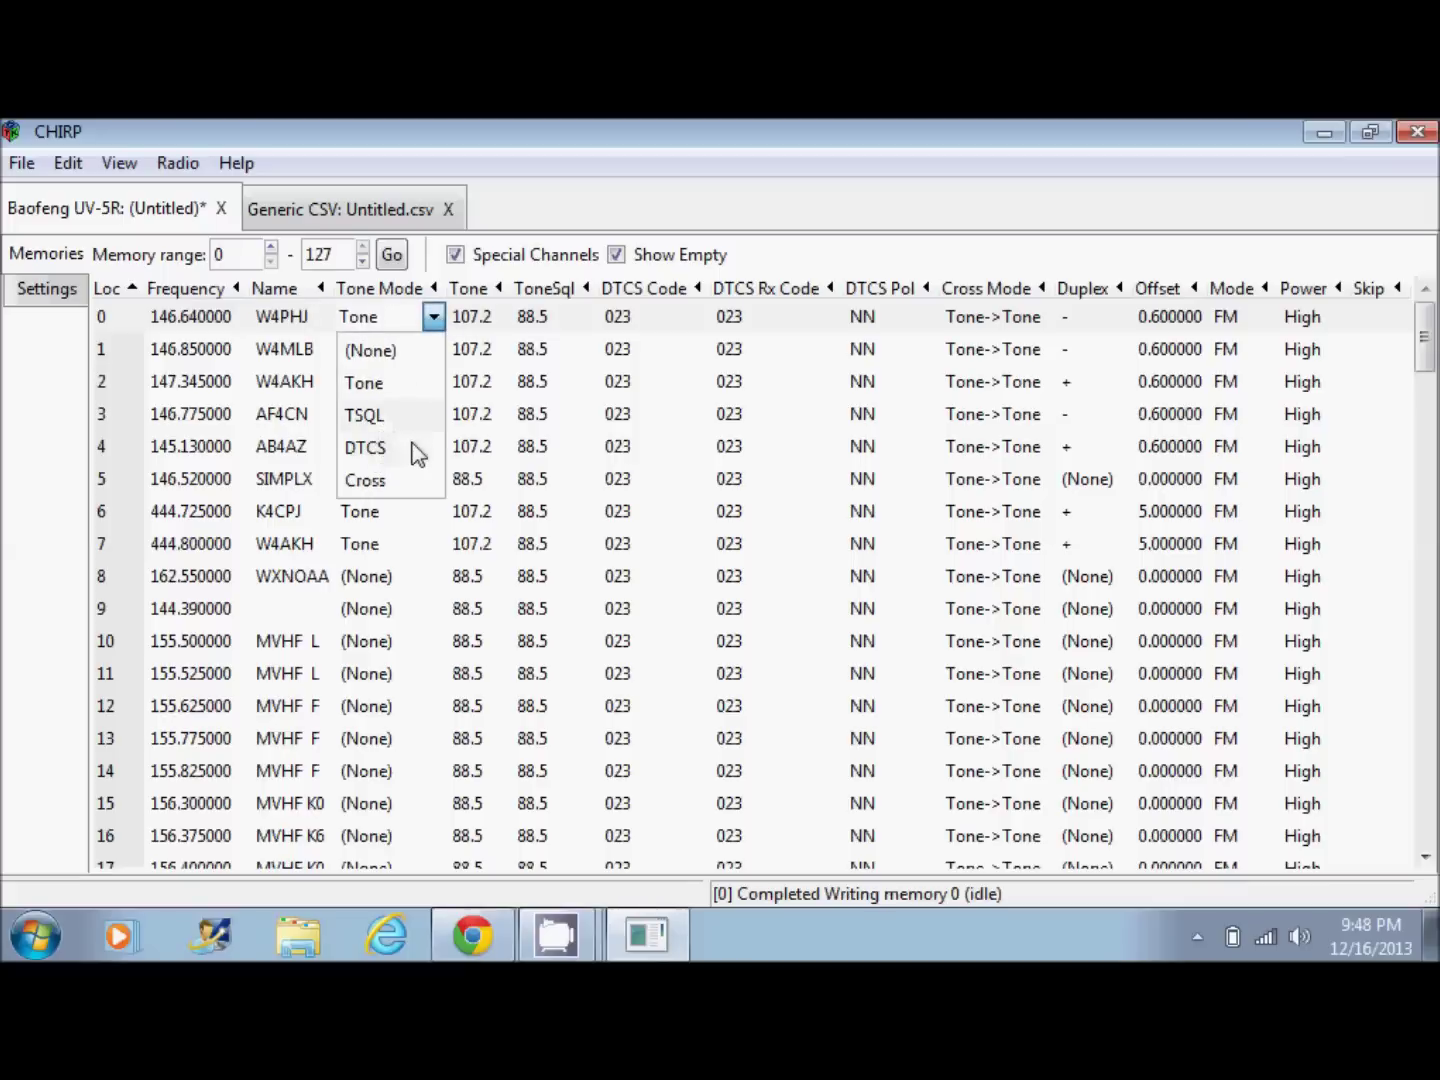
click(480, 296)
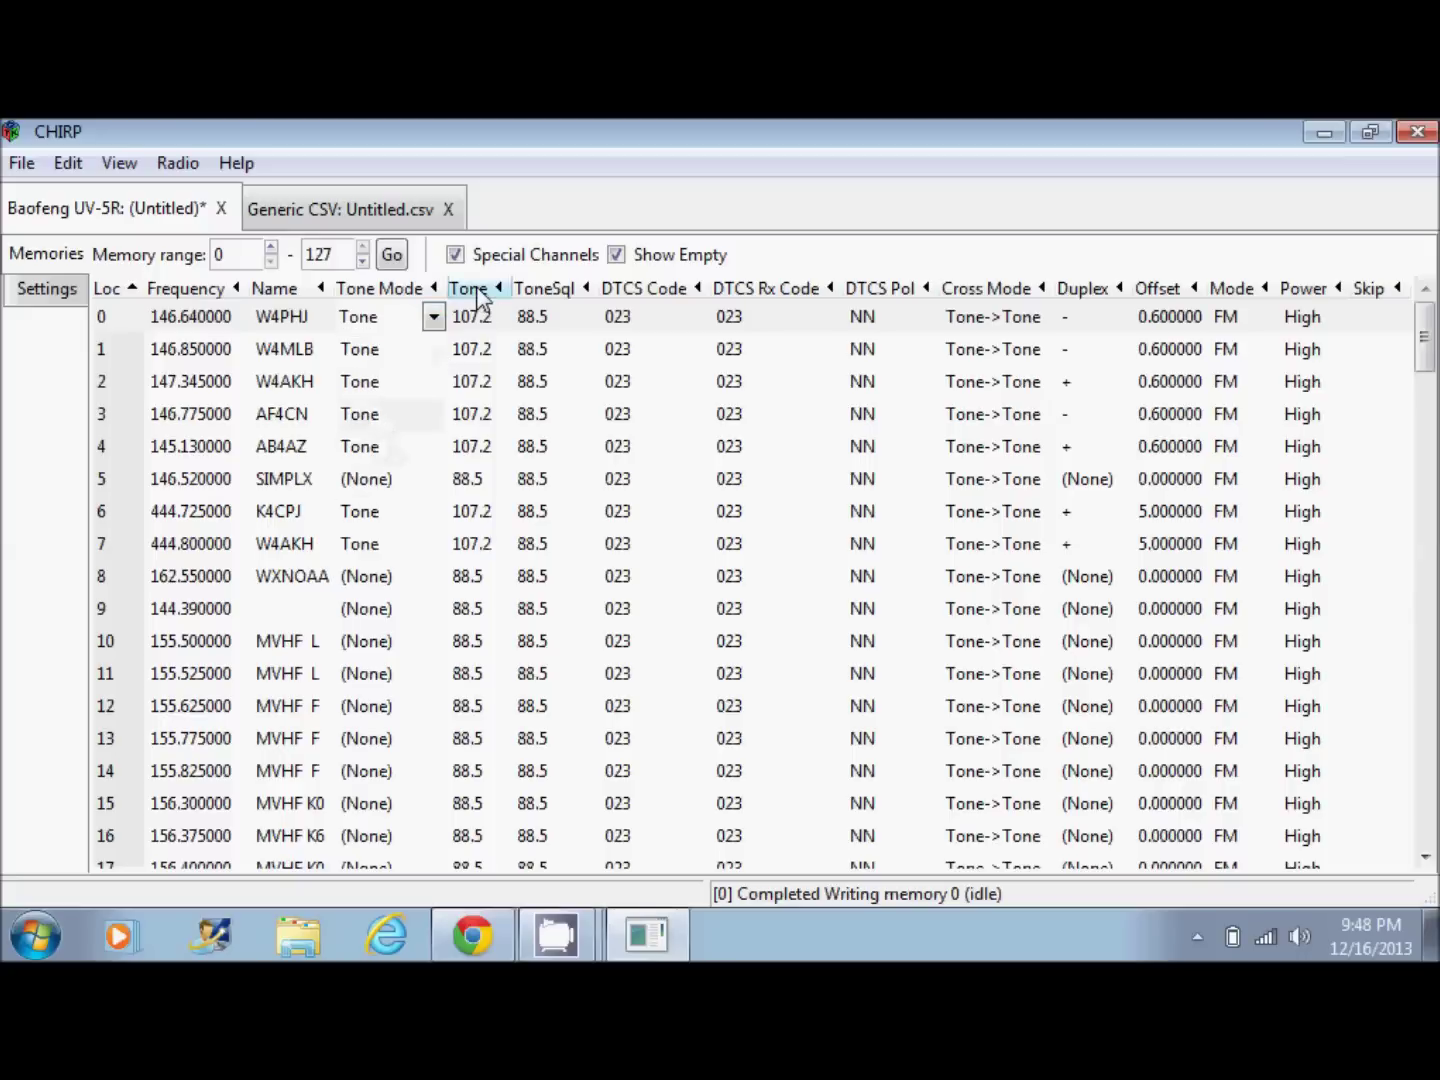
click(474, 318)
click(497, 318)
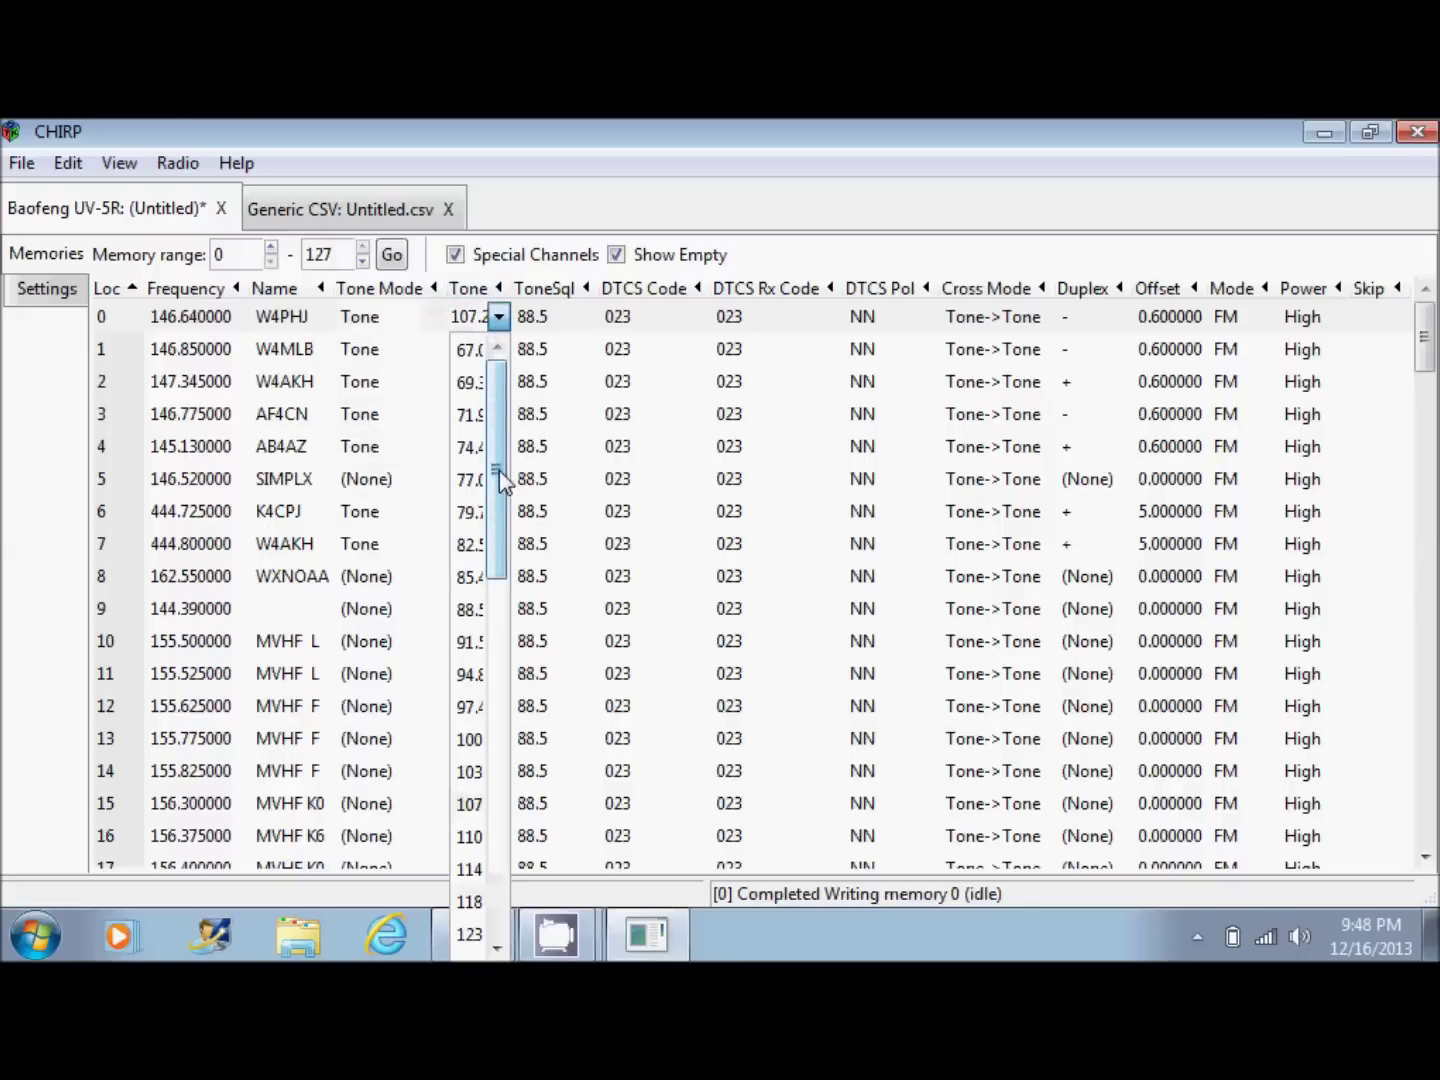
click(503, 320)
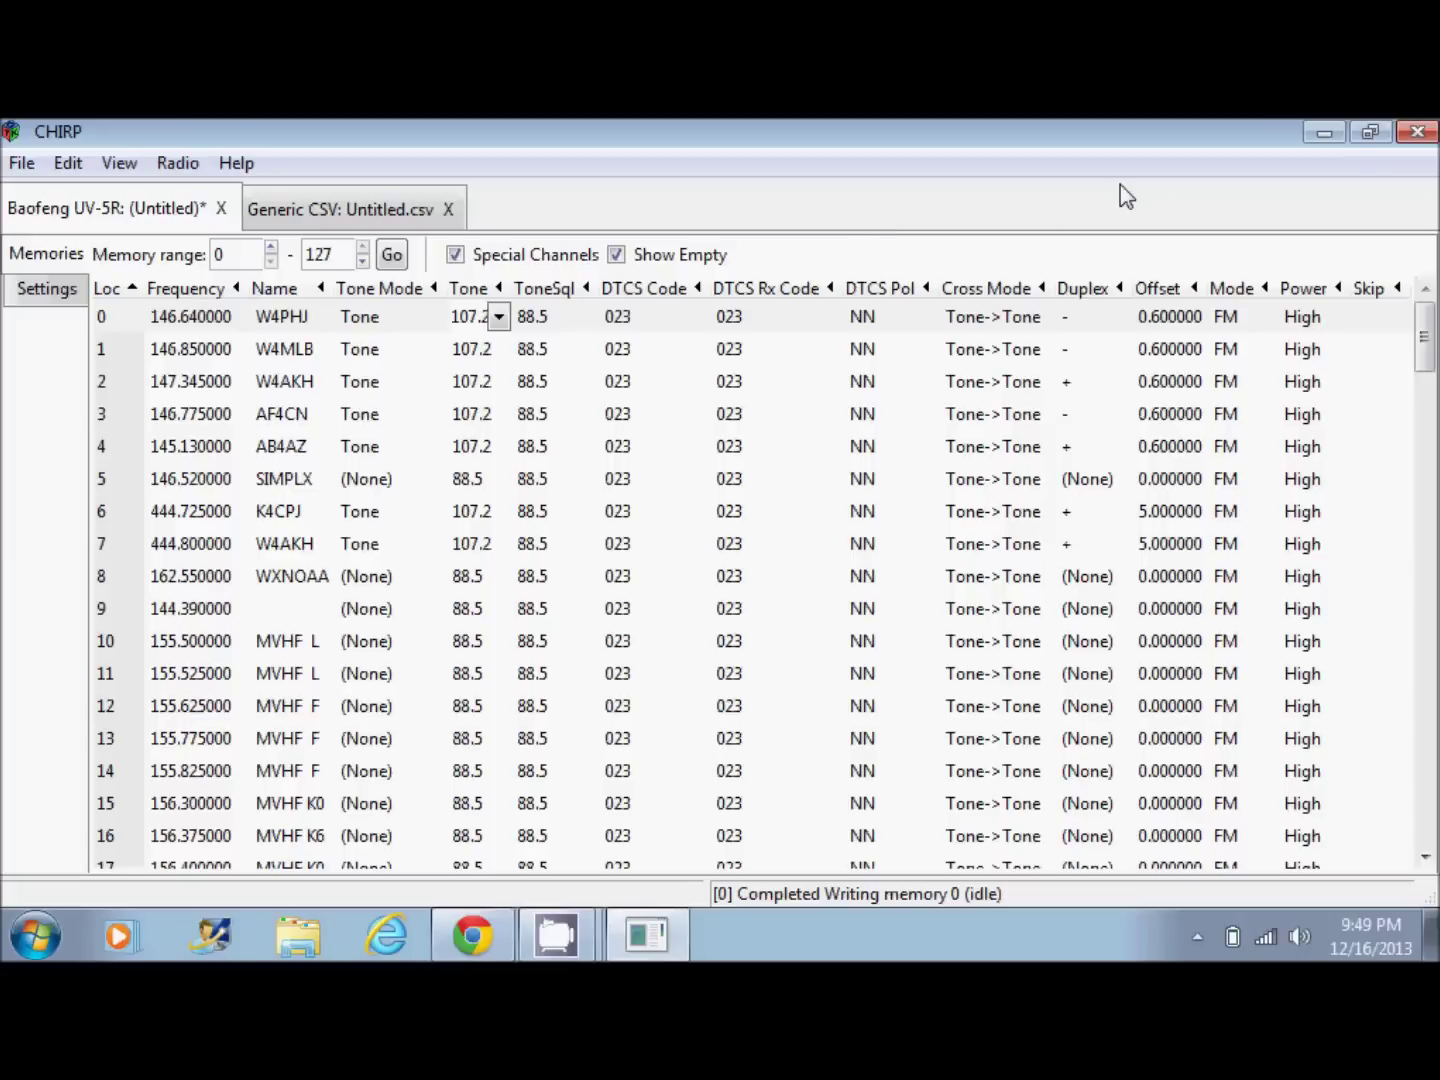
Close CHIRP without saving the changes to the Baofeng UV-5R file
click(1420, 139)
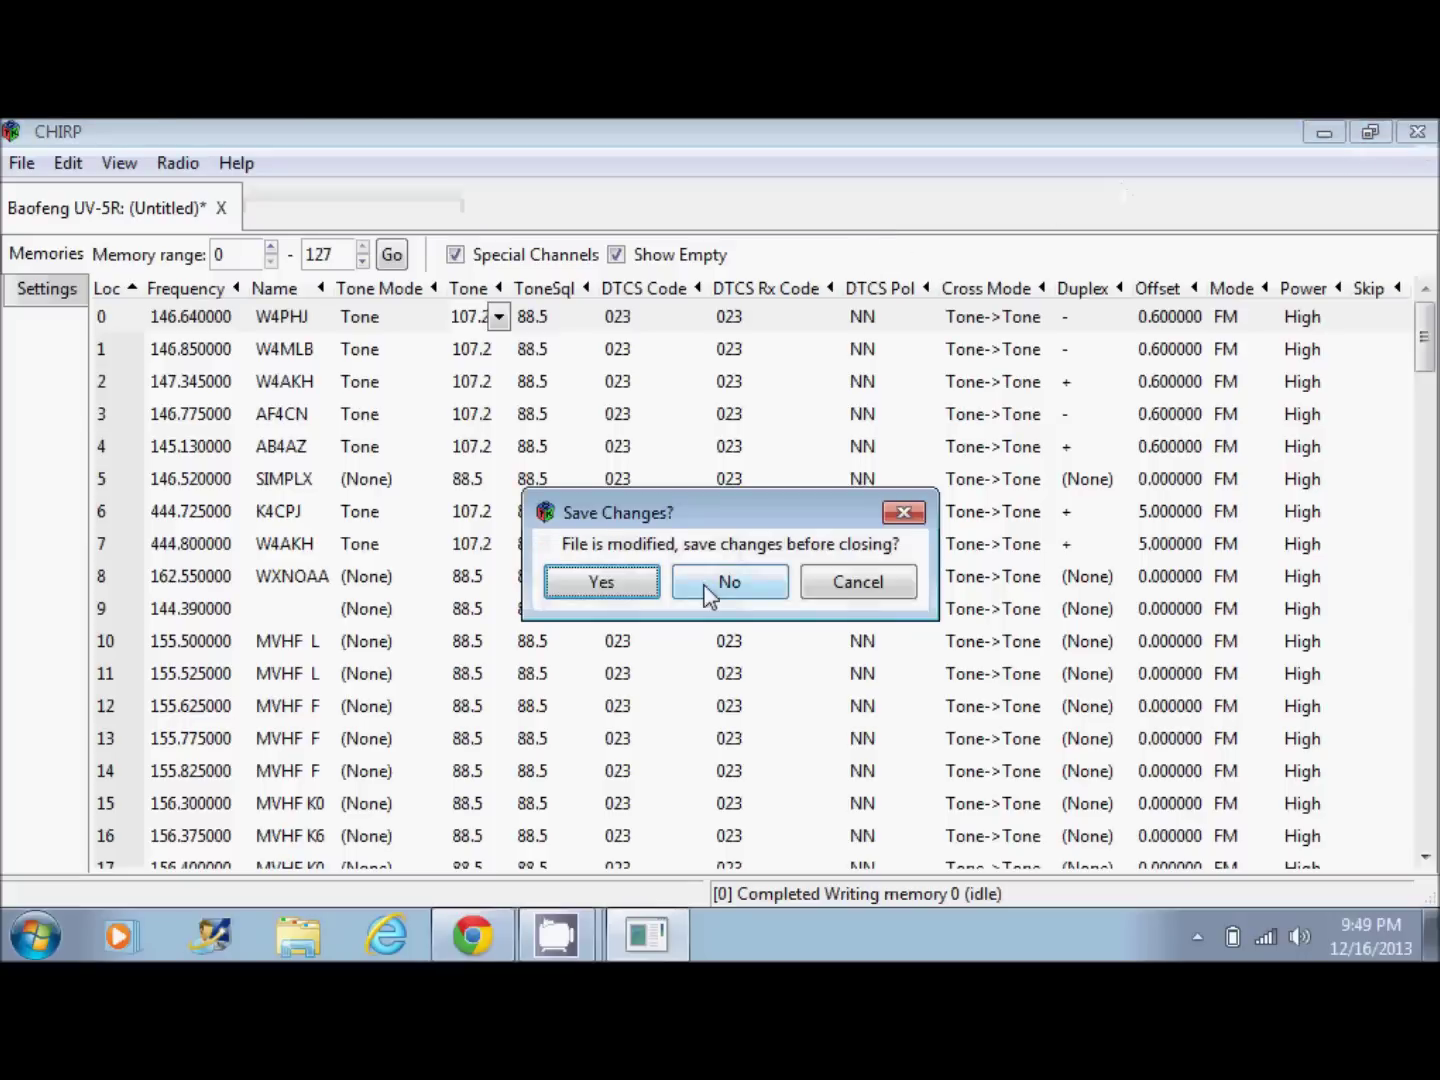
click(743, 581)
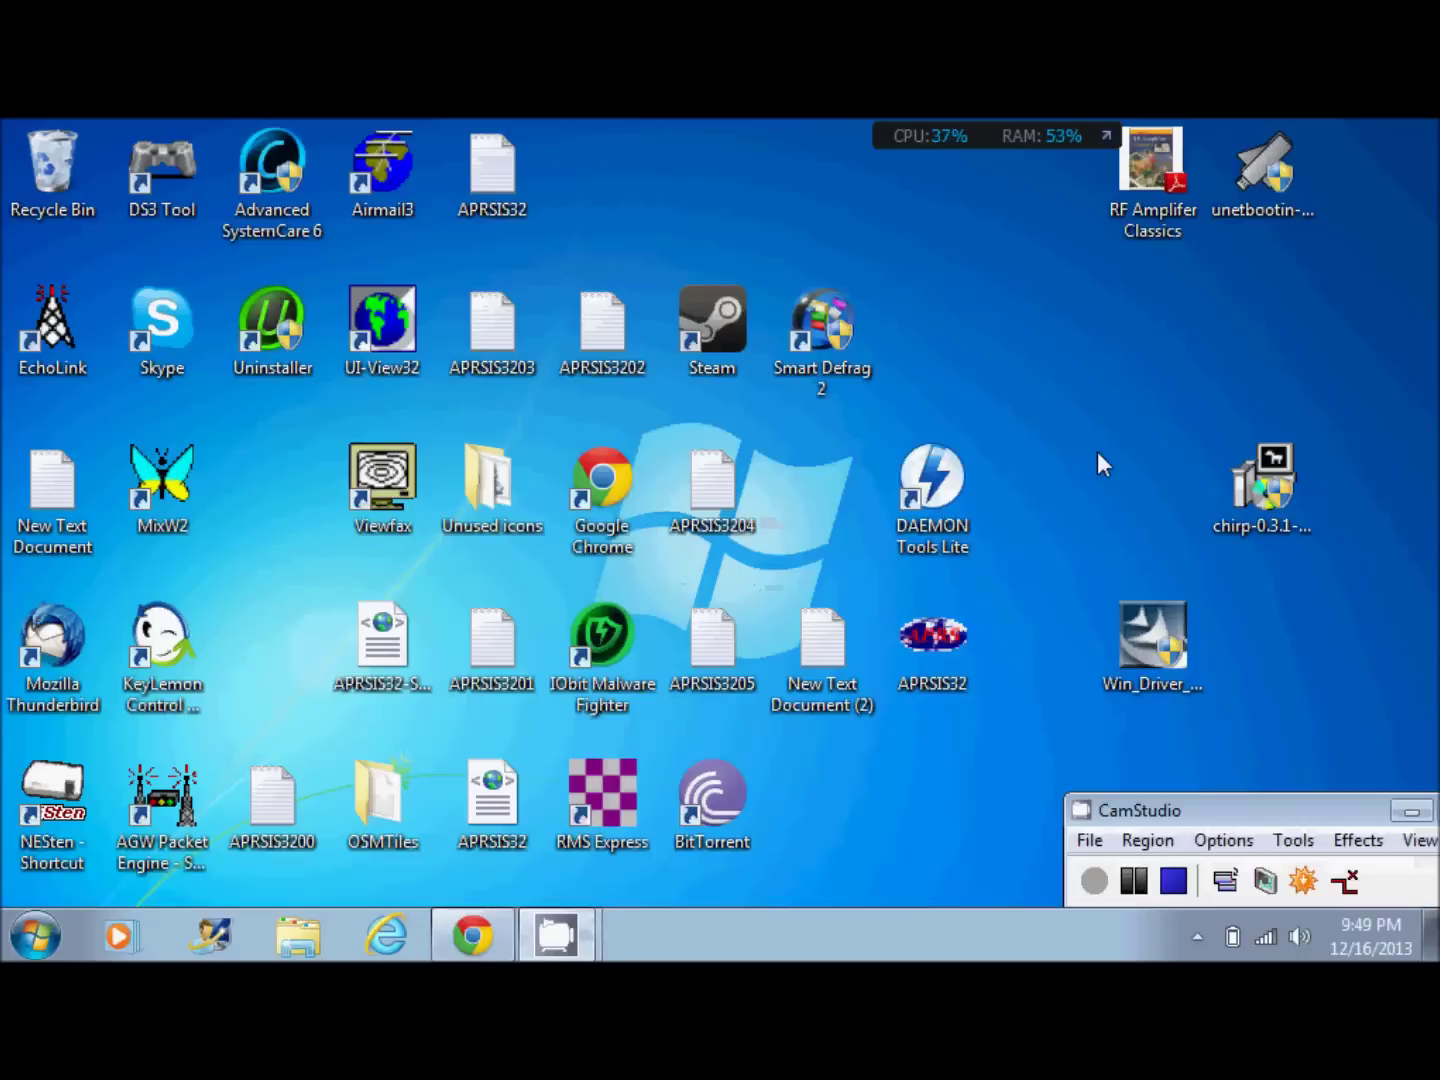